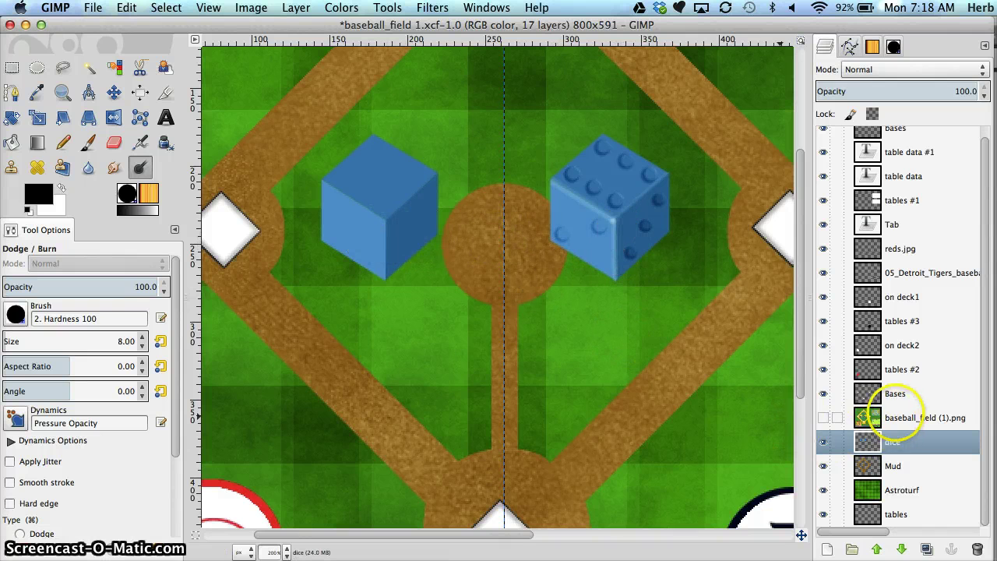
- Show the baseball_field (1).png layer as a faint guide and set the Burn brush size to 10
click(895, 418)
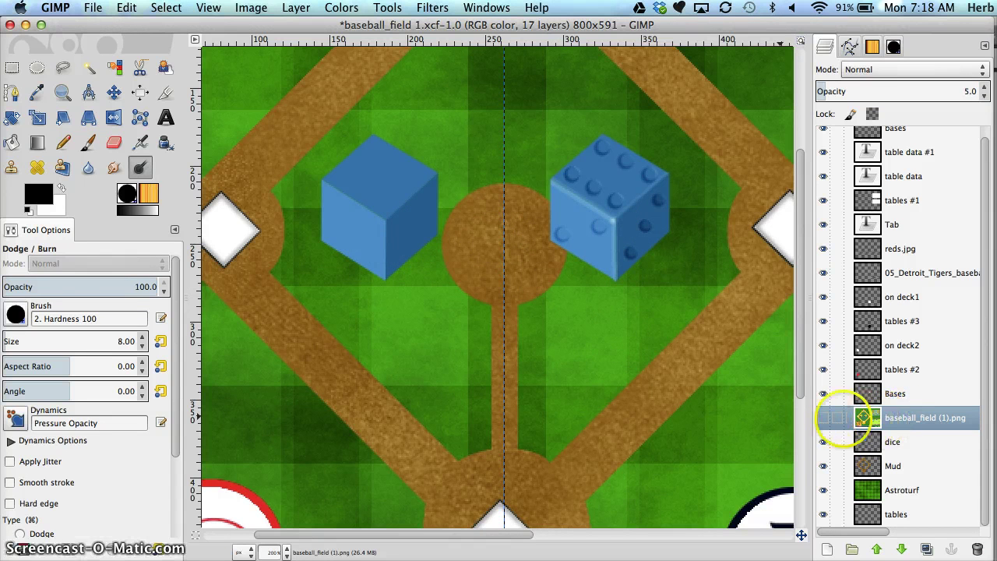
click(824, 418)
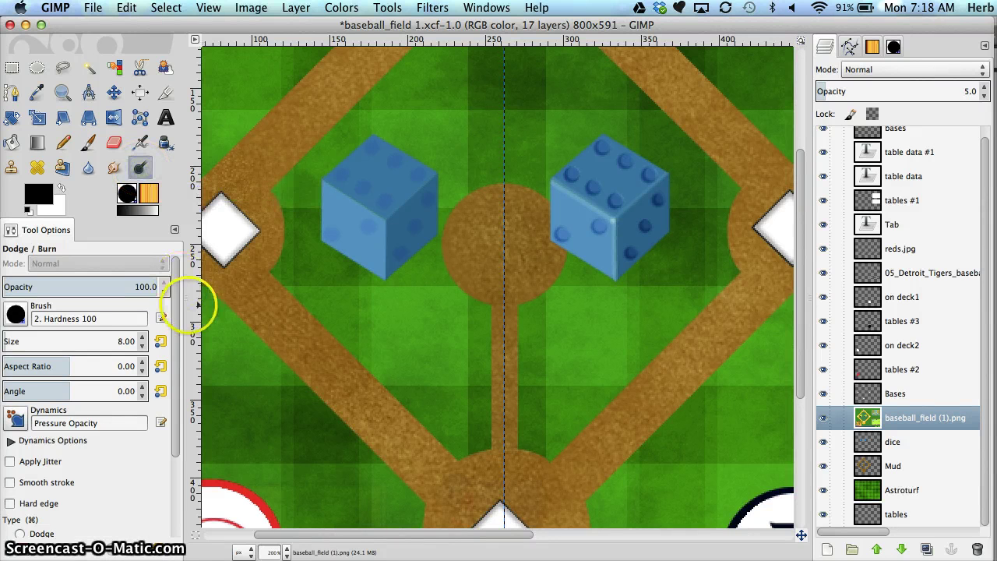
scroll(172, 340, down, 1)
drag(171, 340, 174, 400)
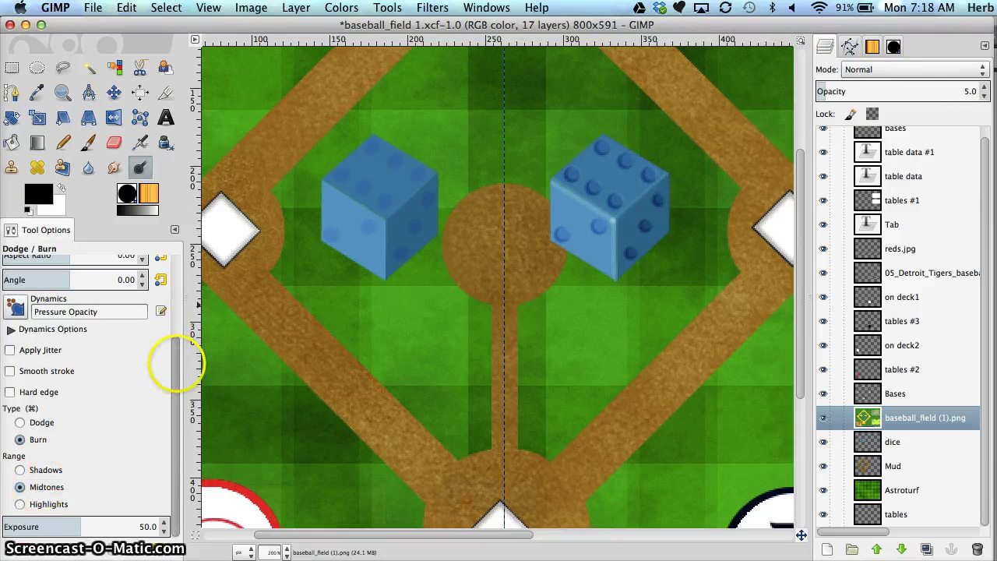
drag(178, 362, 179, 290)
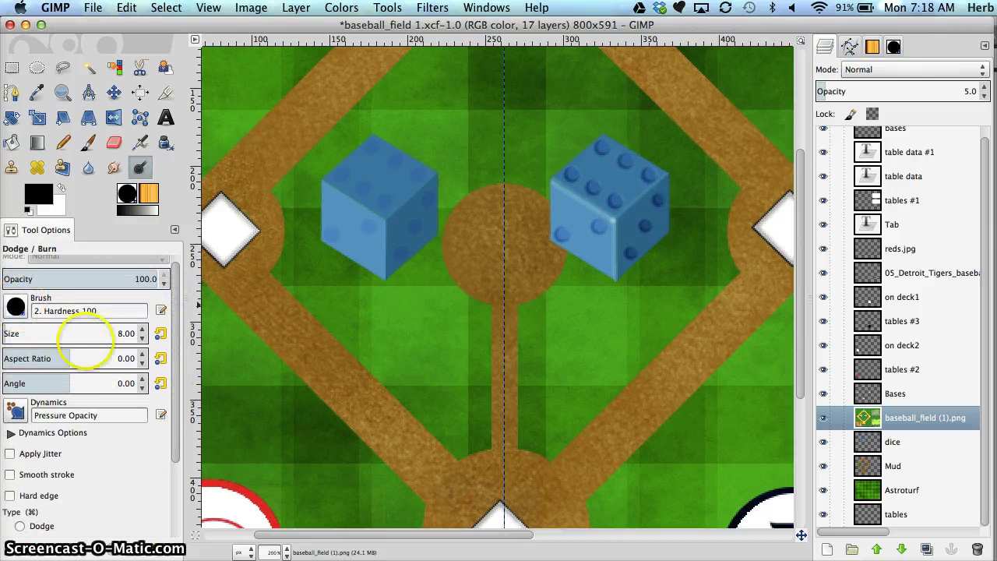
click(119, 333)
text(10)
key(Return)
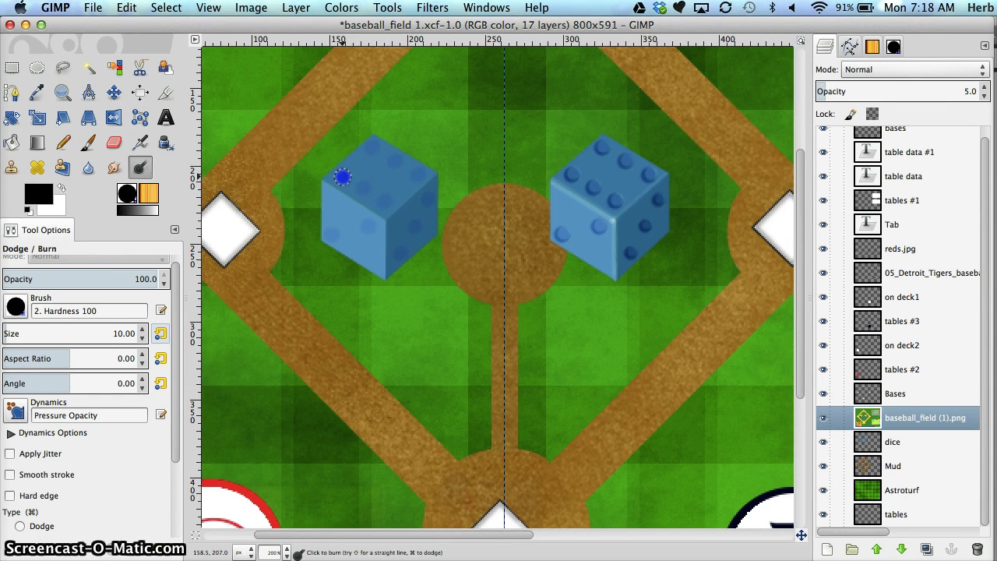
- On the dice layer, burn the six pips on the plain die's top face and the two on its front-left face, following the guide
click(897, 442)
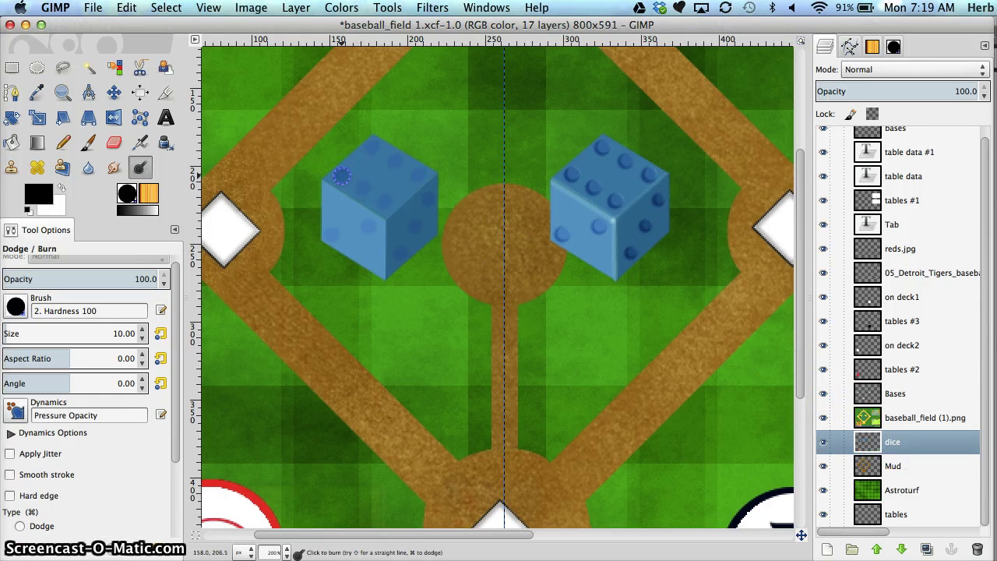
click(363, 189)
click(417, 173)
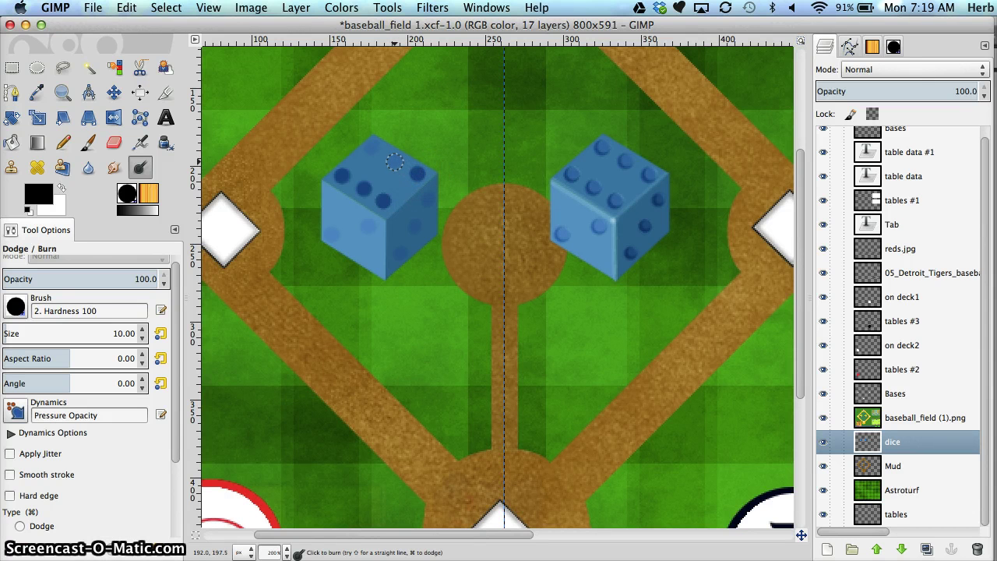
click(372, 148)
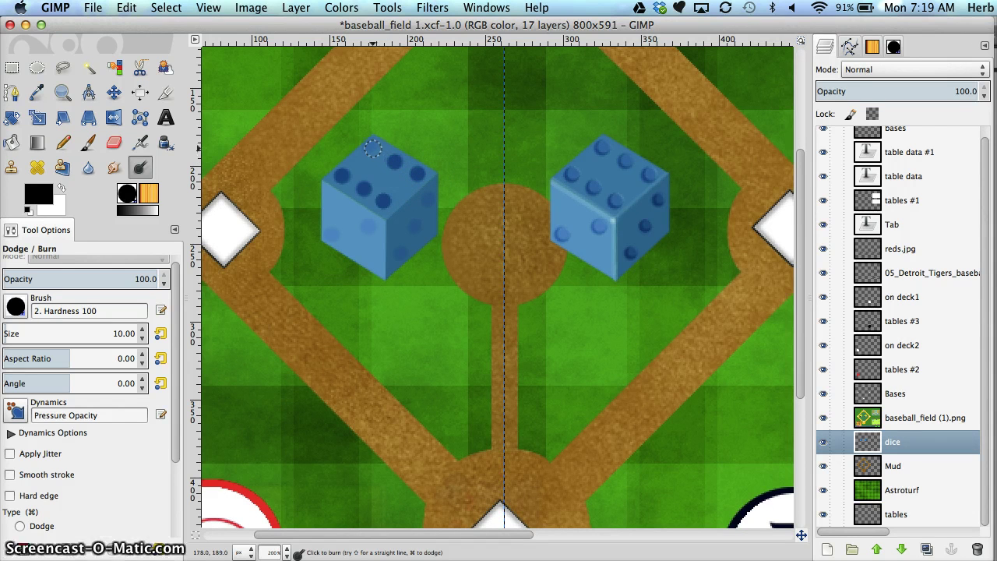
click(370, 226)
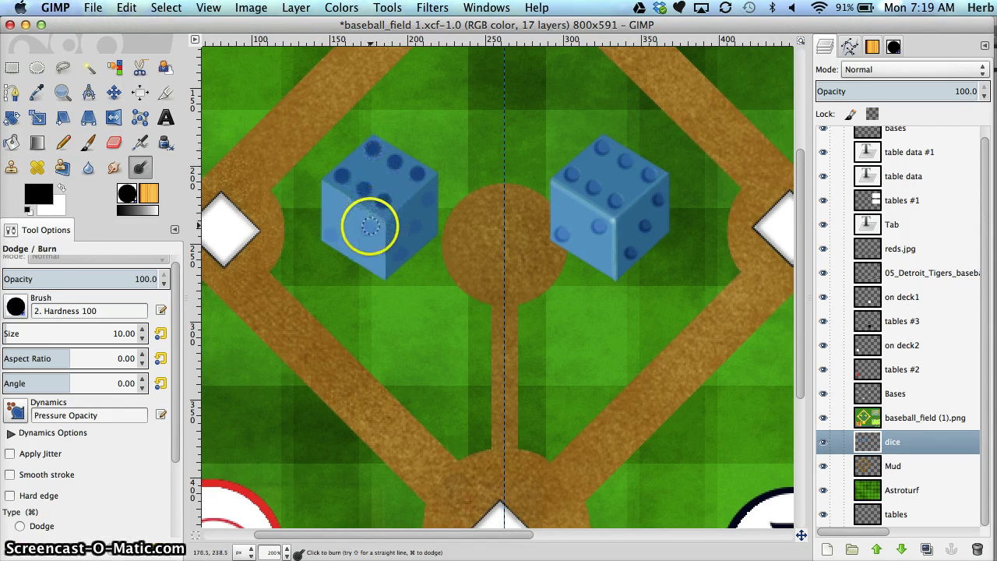
click(332, 233)
- Set the Burn brush size to 8 and darken the three pips on the same die's right-hand face
click(408, 251)
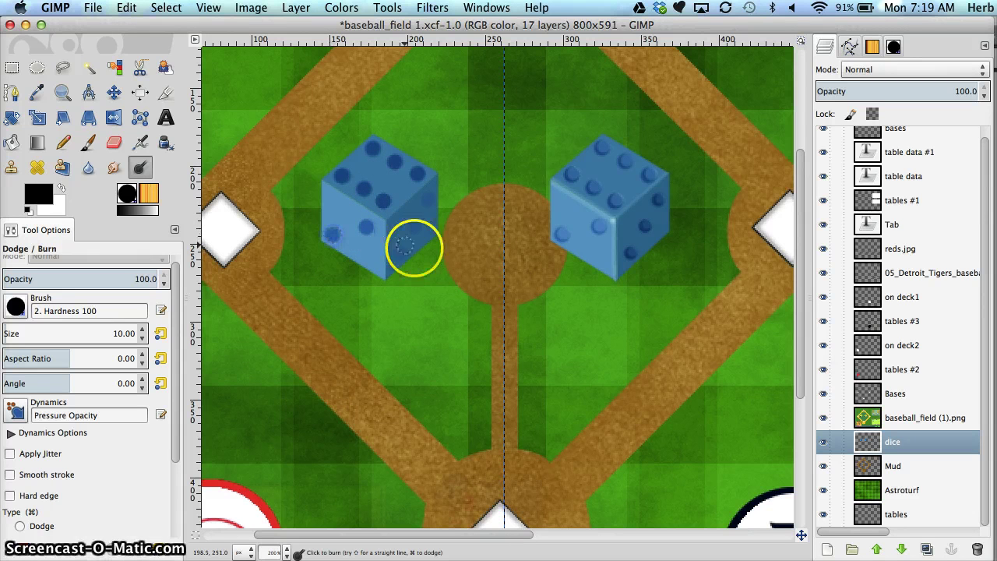
mouse_move(408, 250)
mouse_down()
mouse_move(425, 194)
mouse_move(415, 228)
mouse_up()
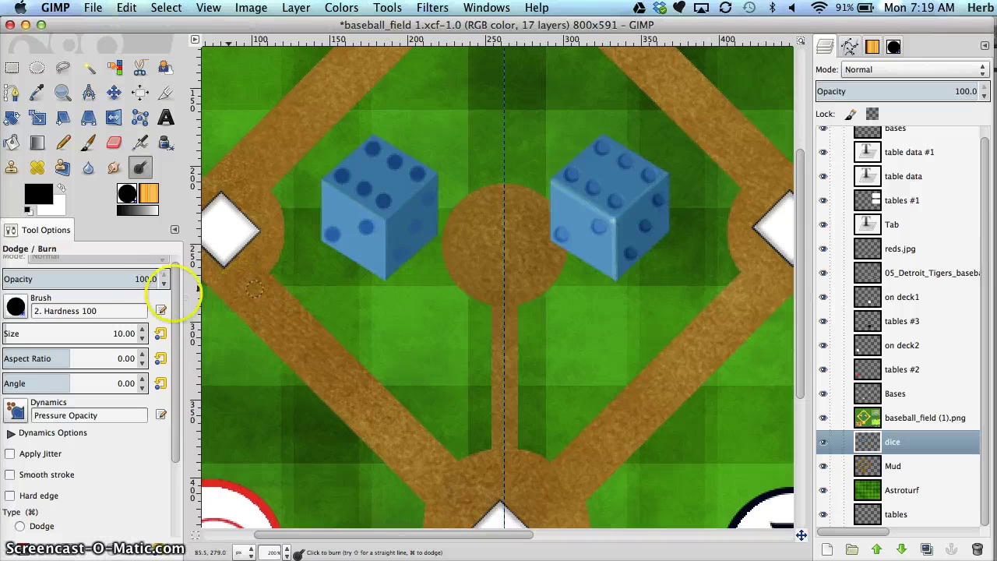
double_click(120, 333)
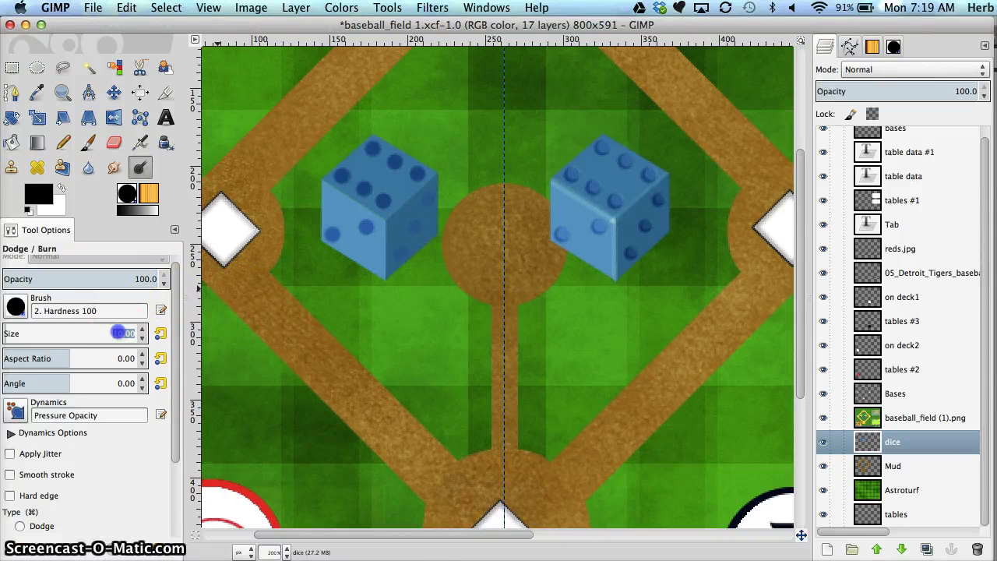
click(119, 333)
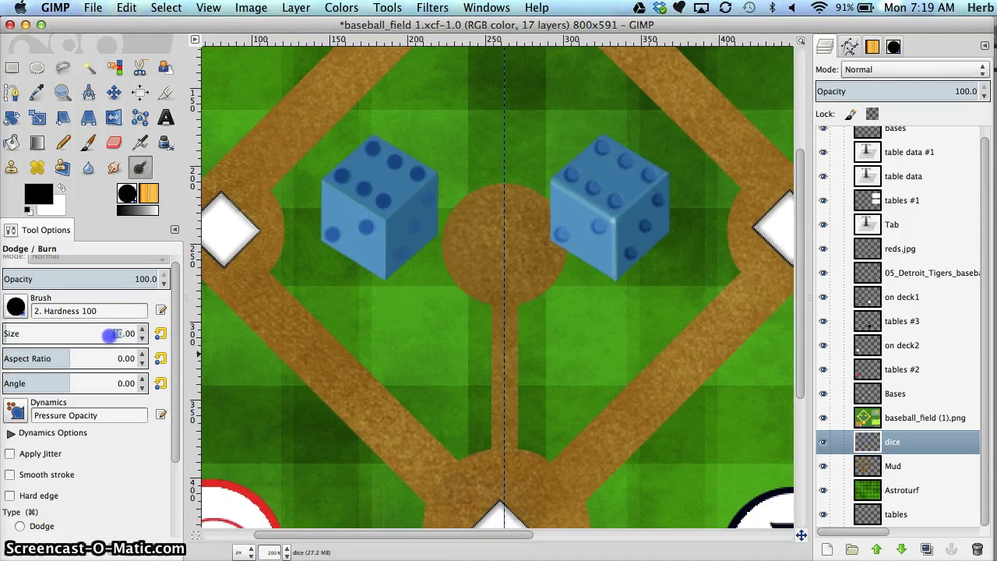
scroll(109, 334, down, 2)
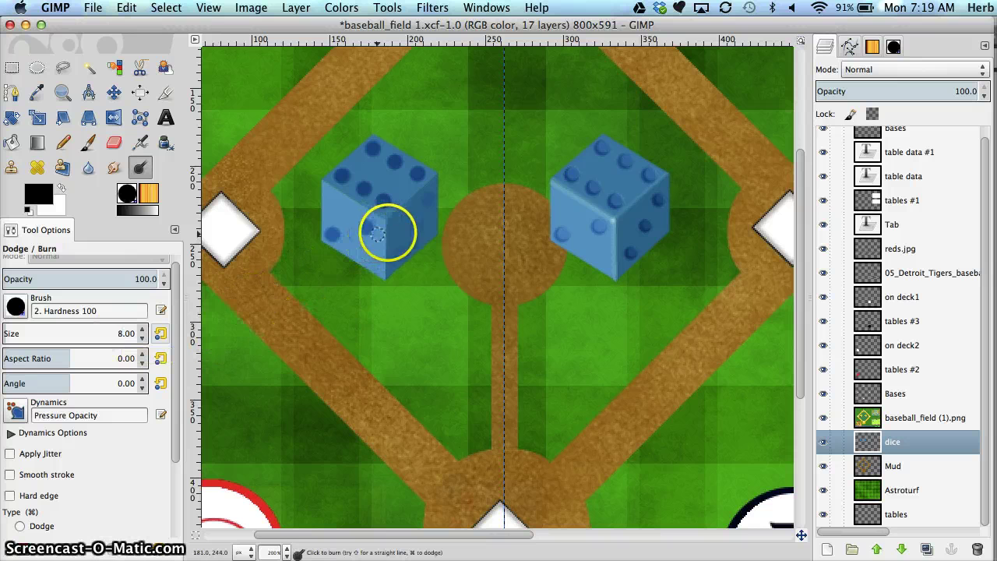
mouse_move(376, 234)
mouse_down()
mouse_move(400, 263)
mouse_move(399, 252)
mouse_up()
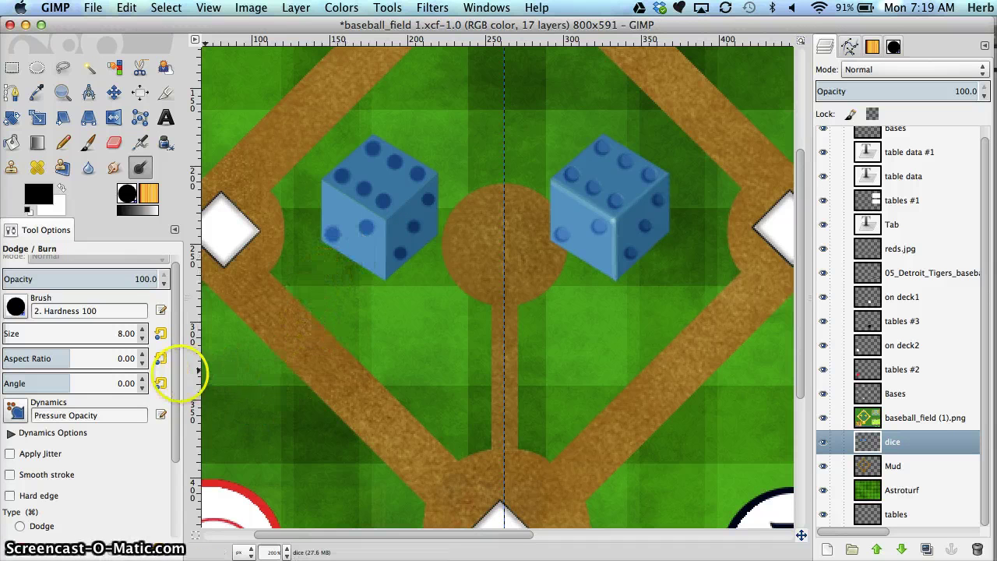
- Switch the tool type to Dodge and add highlights to the pips on the die's top and front-left faces
scroll(167, 389, down, 3)
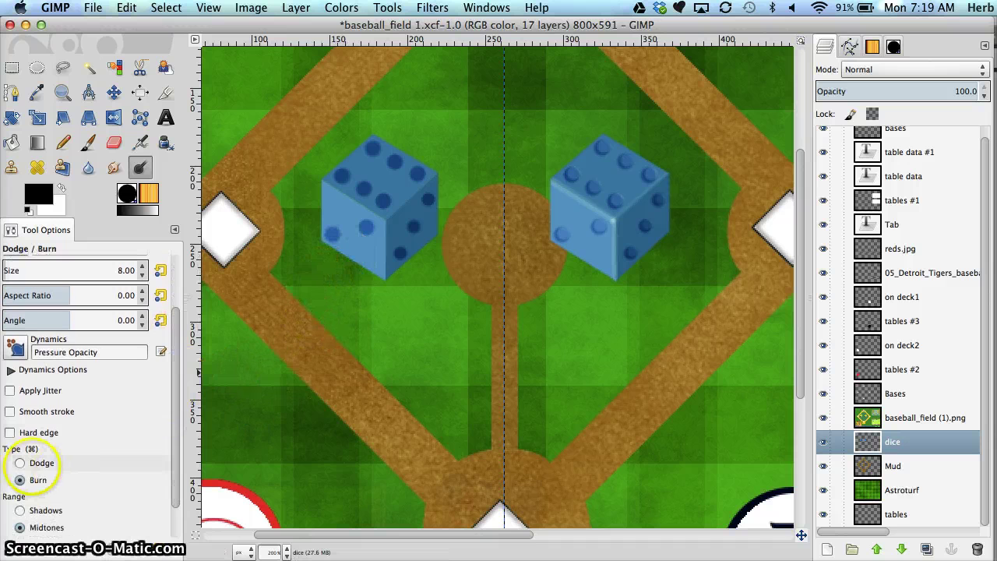
click(21, 463)
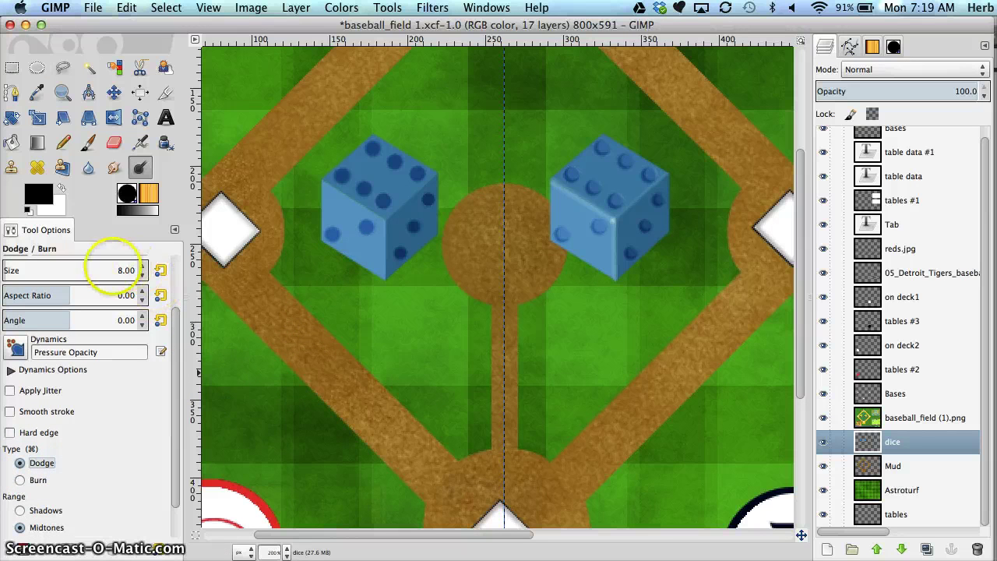
double_click(123, 270)
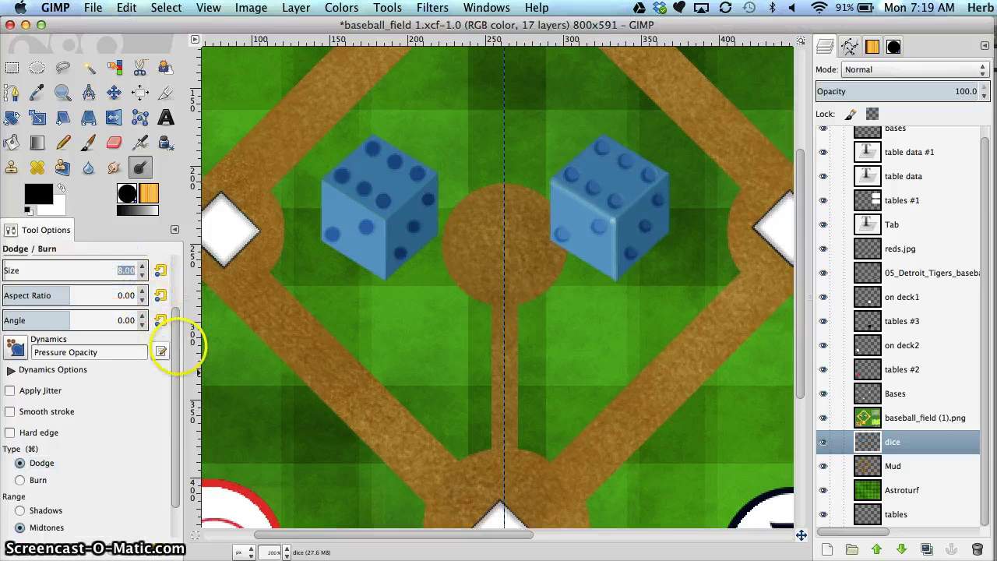
scroll(171, 331, up, 3)
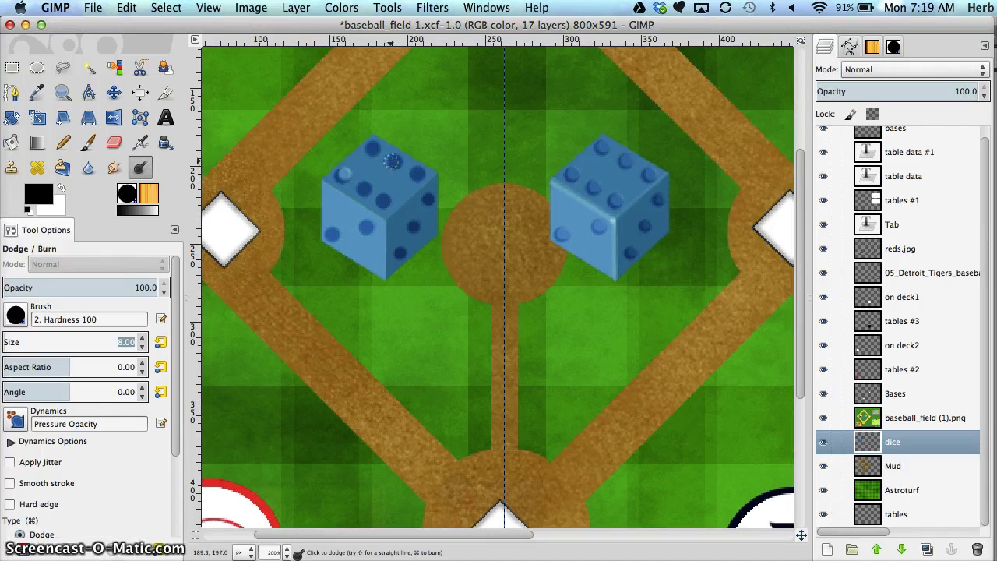
mouse_move(380, 153)
mouse_down()
mouse_move(347, 166)
mouse_move(350, 203)
mouse_move(384, 199)
mouse_move(387, 181)
mouse_move(349, 181)
mouse_move(378, 161)
mouse_move(349, 175)
mouse_move(445, 140)
mouse_move(375, 145)
mouse_move(386, 224)
mouse_move(369, 218)
mouse_move(365, 184)
mouse_move(385, 199)
mouse_move(418, 173)
mouse_up()
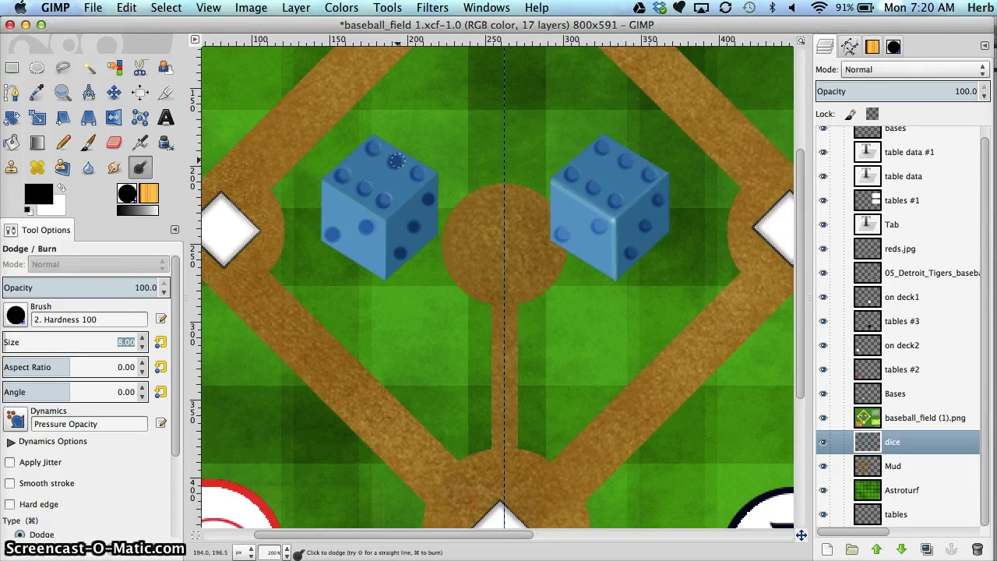
mouse_move(374, 145)
mouse_down()
mouse_move(395, 184)
mouse_move(368, 224)
mouse_up()
drag(334, 246, 367, 225)
drag(334, 254, 333, 233)
- Set the Dodge brush size to 7 and add highlights to the three pips on the die's right-hand face
mouse_move(414, 242)
mouse_down()
mouse_move(222, 288)
mouse_move(74, 355)
mouse_move(127, 334)
mouse_move(127, 343)
mouse_up()
key(Tab)
key(Tab)
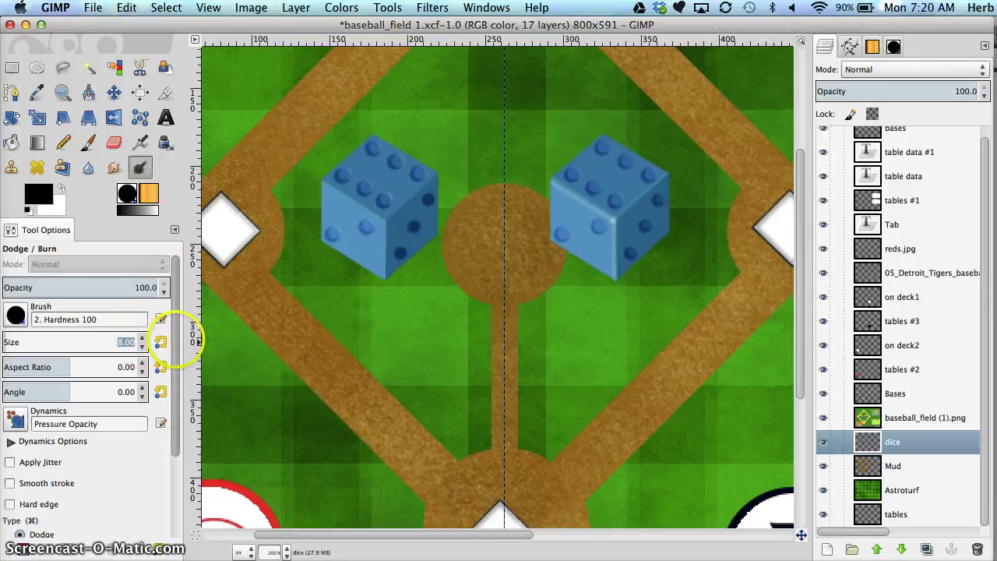
click(124, 341)
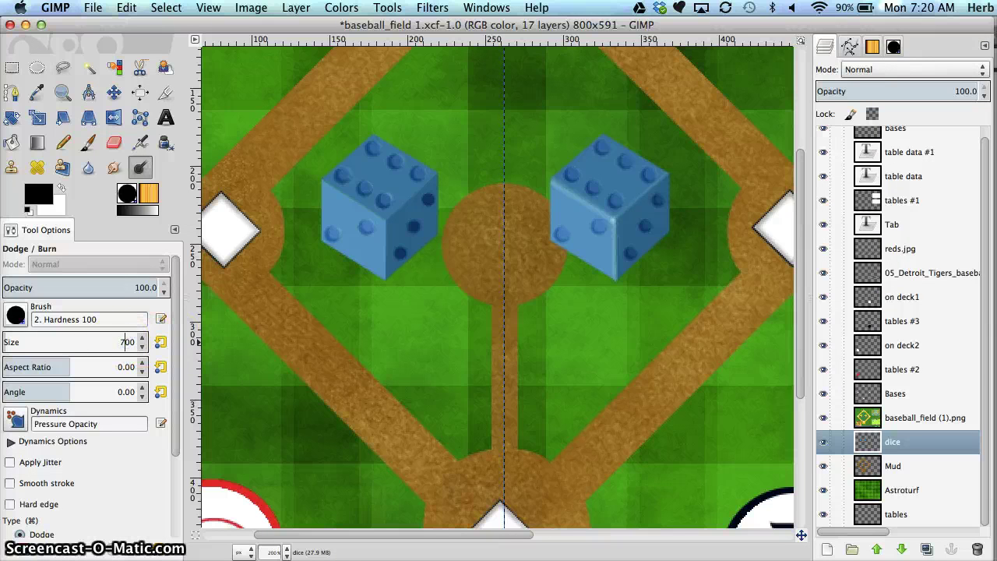
key(Return)
click(121, 341)
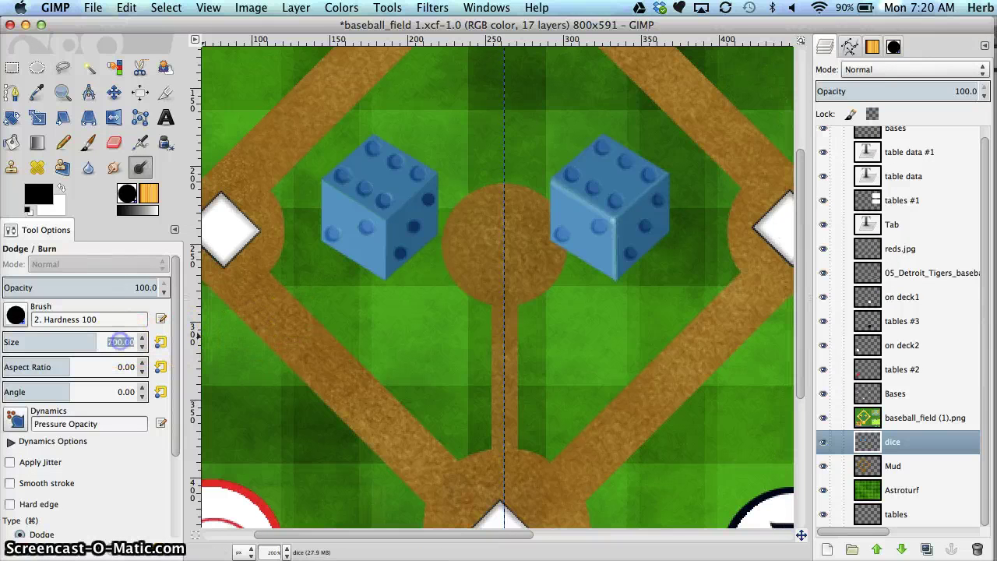
text(7)
key(Return)
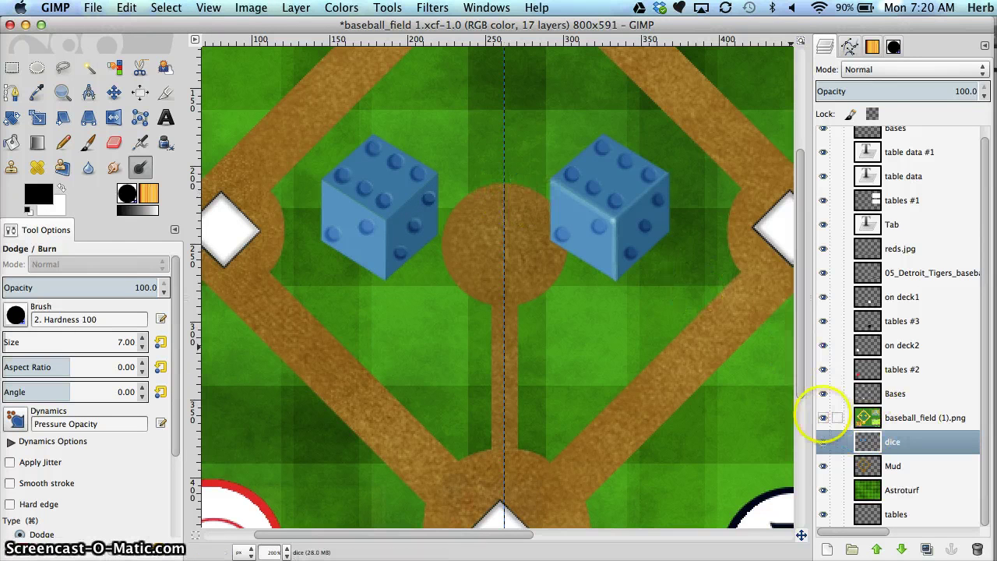
- Hide the baseball_field (1).png guide layer
click(823, 417)
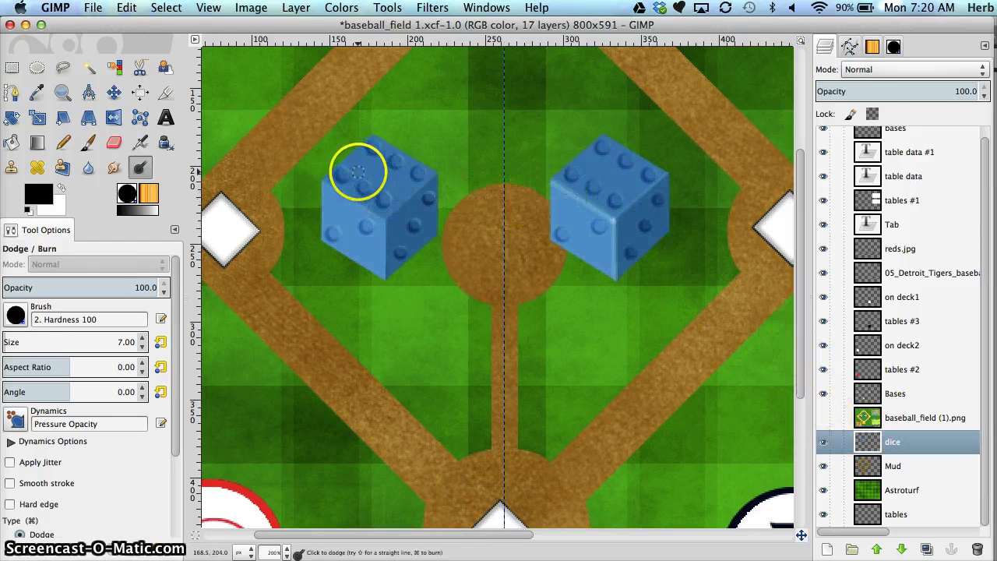
click(651, 187)
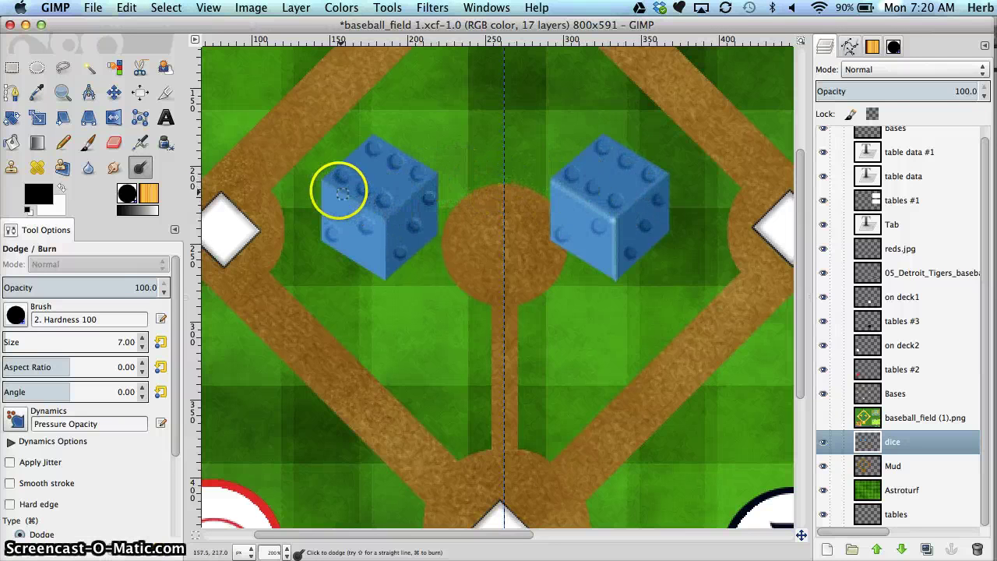
- Try dodging a straight highlight along the edge between the die's top and front-left faces, and undo it
scroll(171, 376, down, 2)
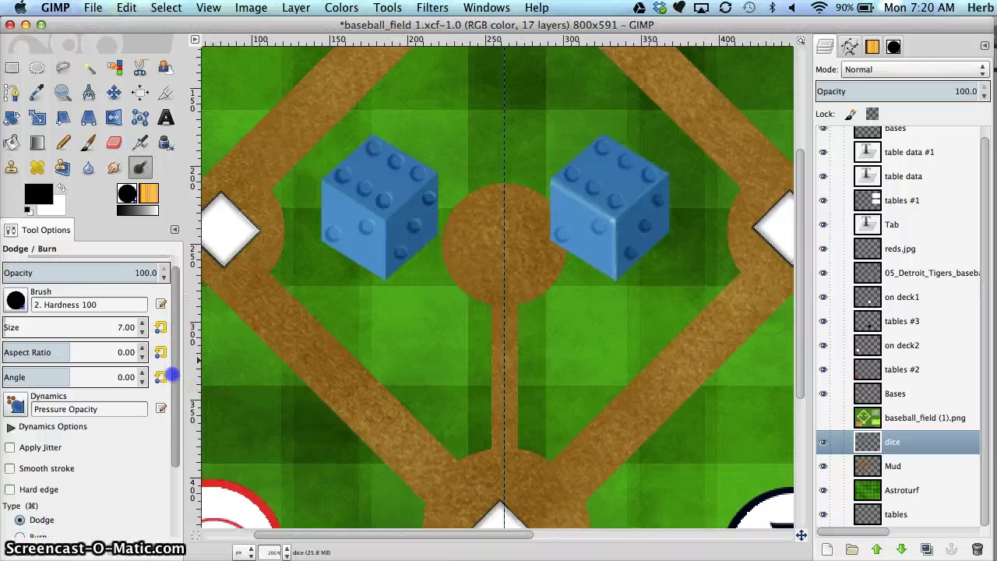
scroll(173, 409, down, 5)
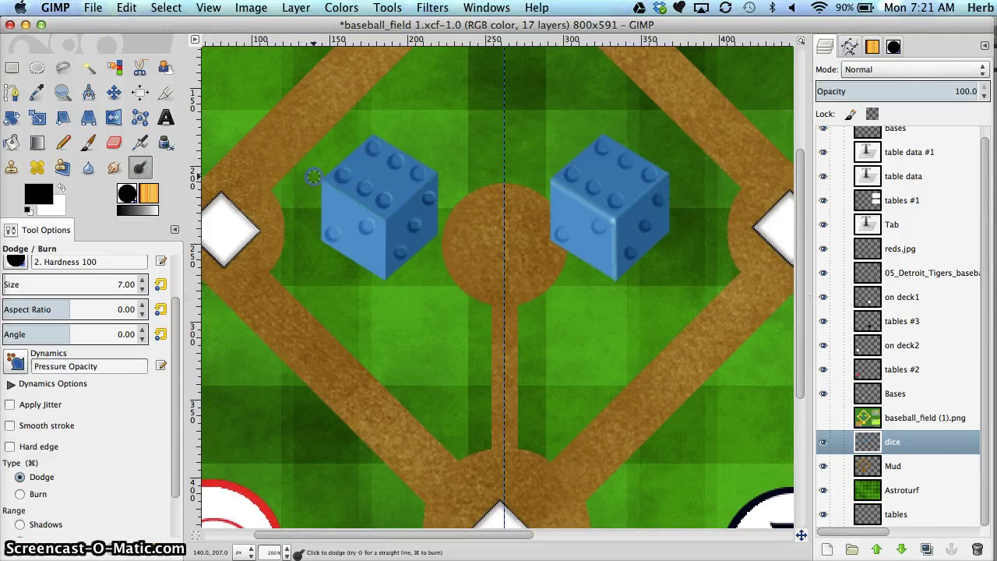
click(312, 176)
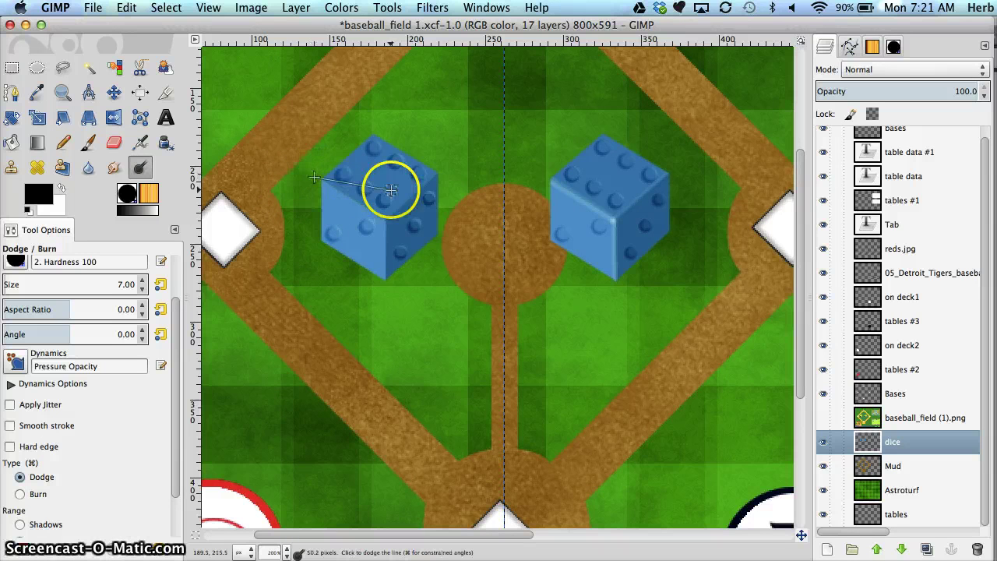
shift+click(384, 223)
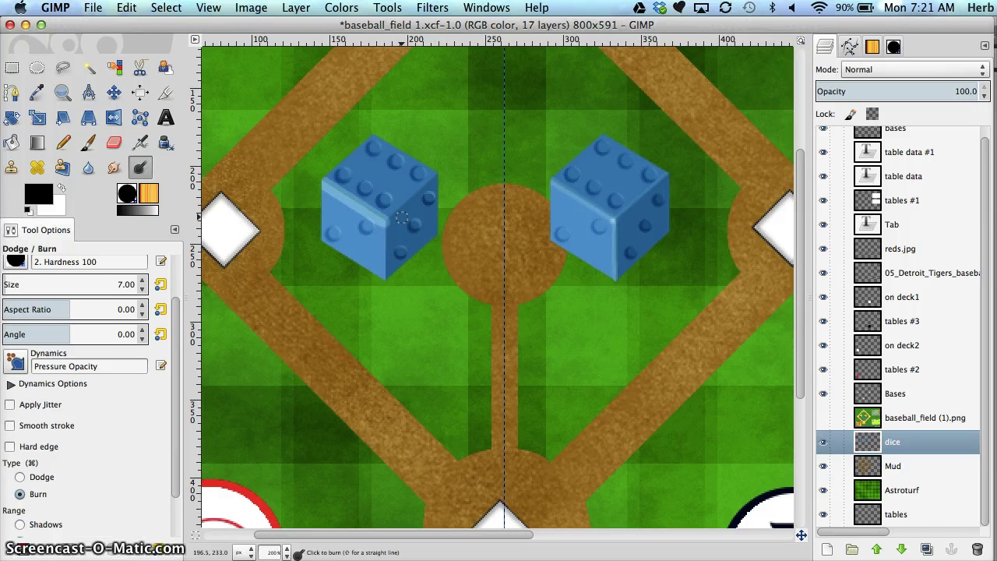
key(super+z)
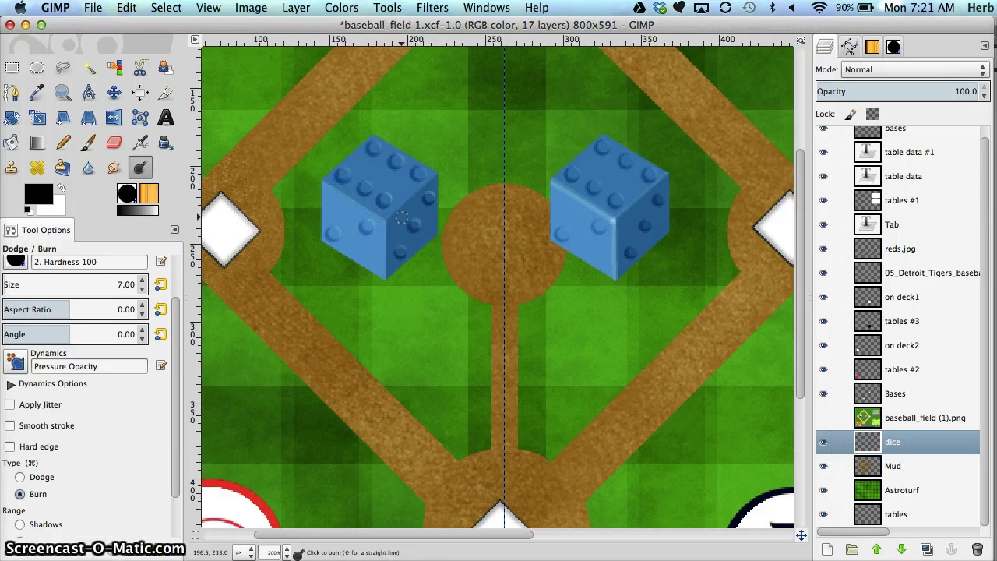
- Set the Dodge brush size to 4 and zoom in on the newly dotted die
click(113, 283)
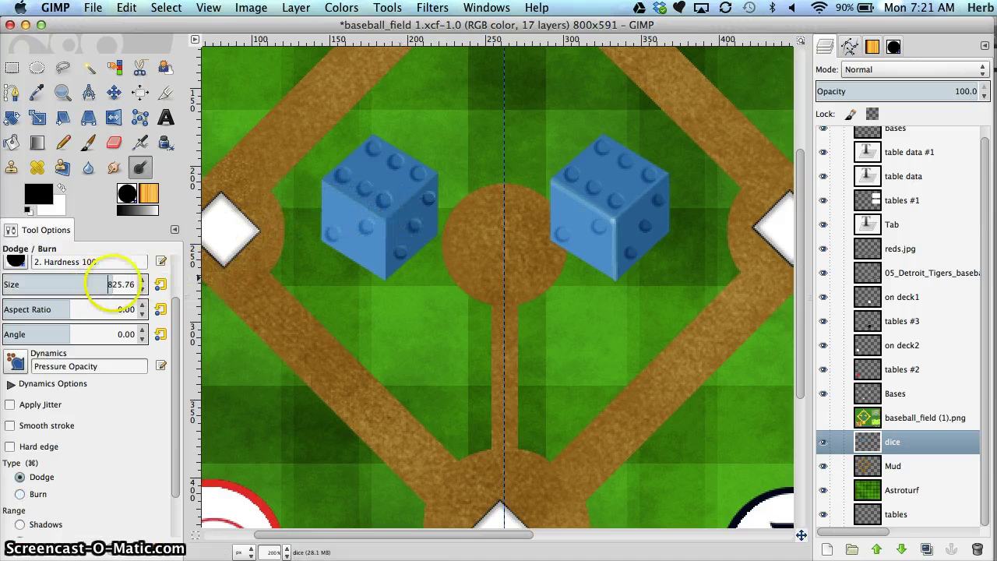
text(4)
key(Return)
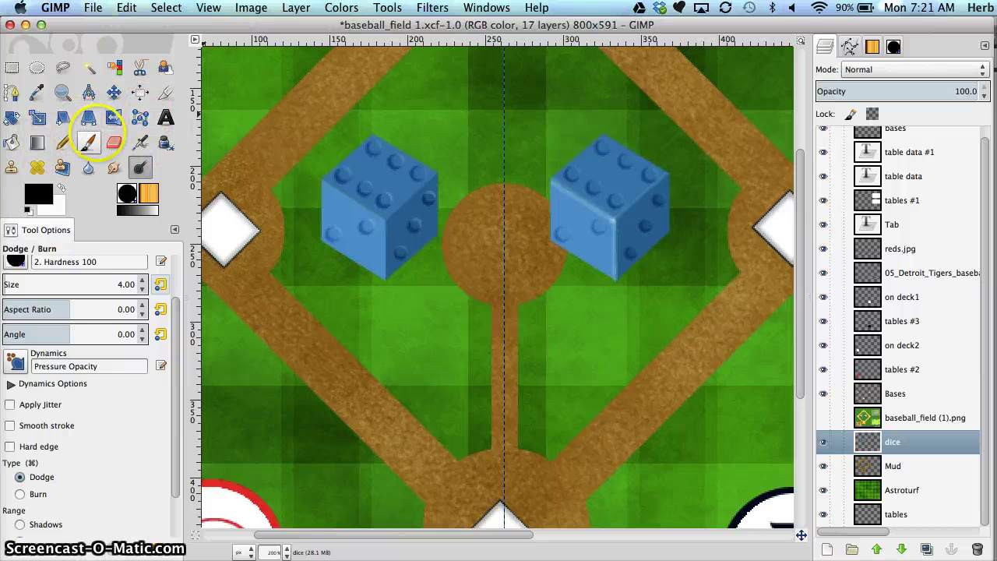
click(63, 92)
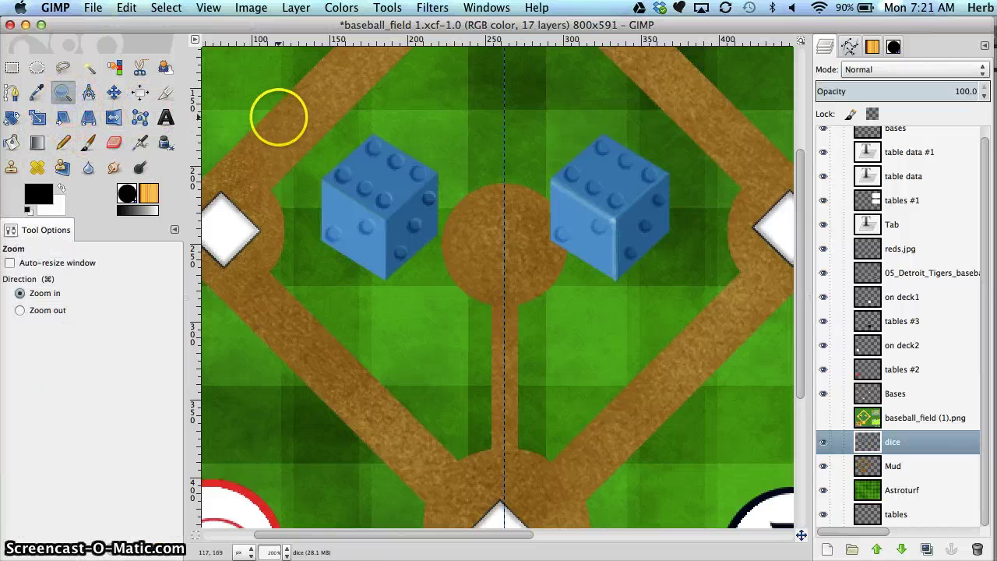
drag(330, 140, 488, 321)
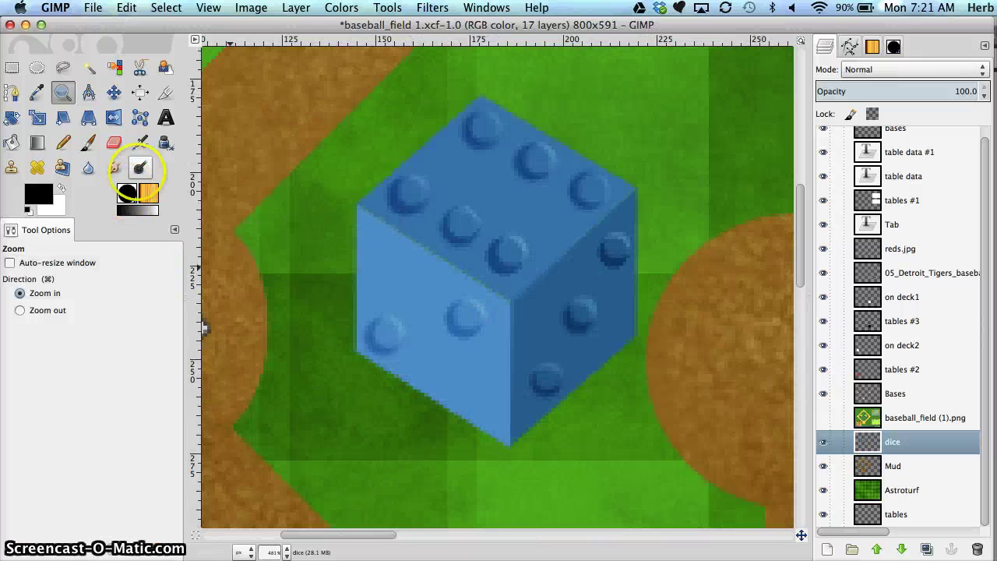
- Try dodging straight size-4 highlights along the three edges meeting at the left die's front corner, and undo them
click(140, 167)
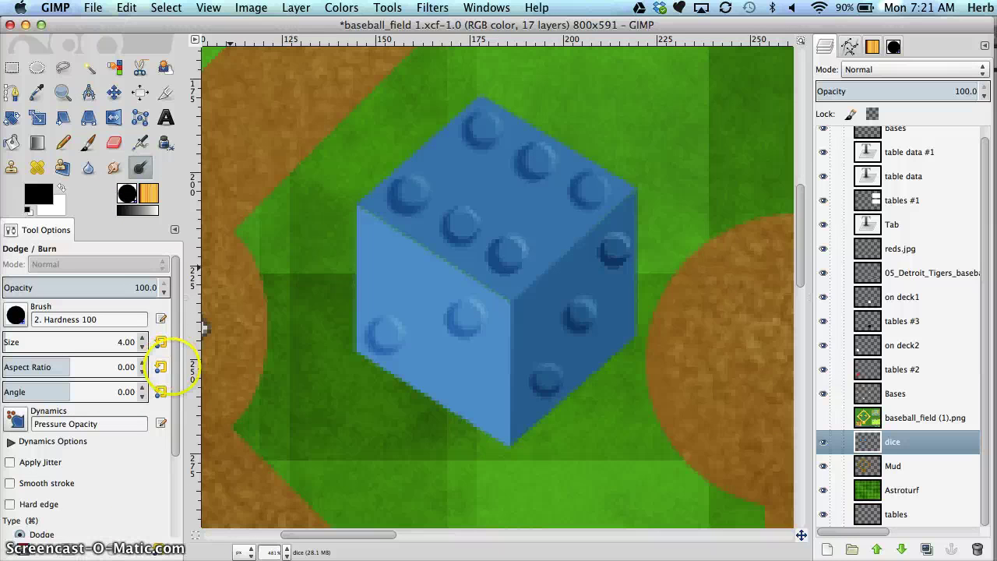
drag(174, 382, 177, 452)
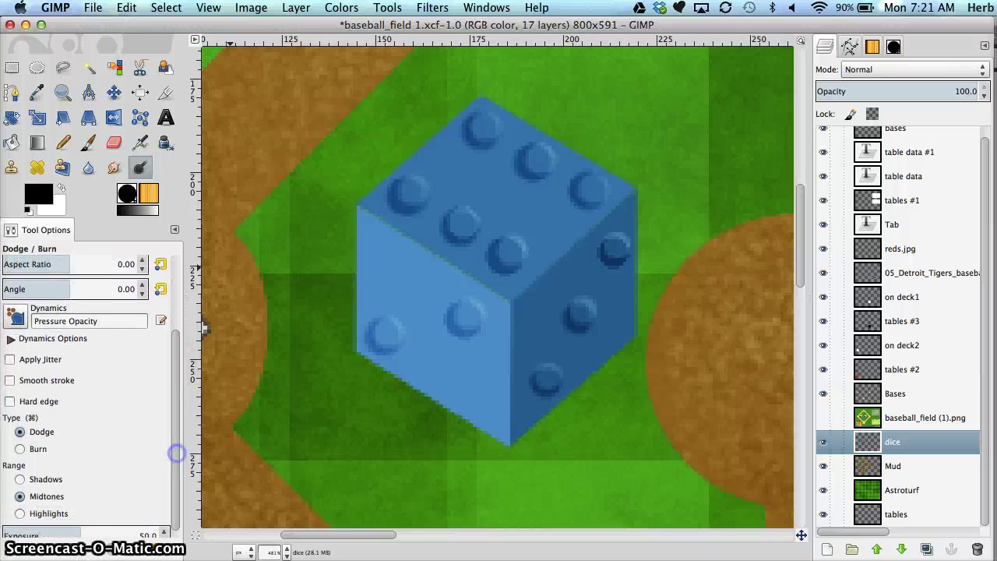
click(634, 191)
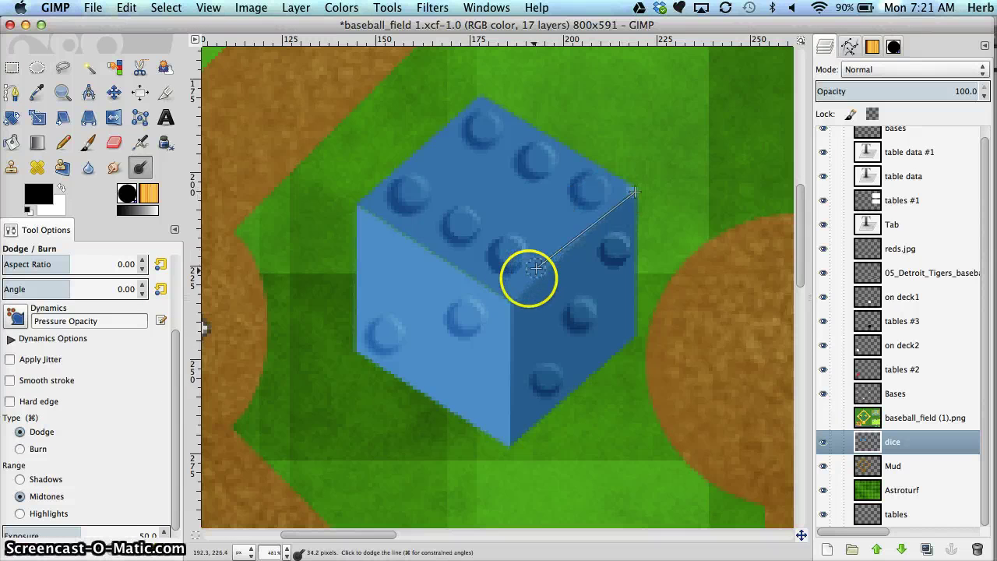
shift+click(514, 300)
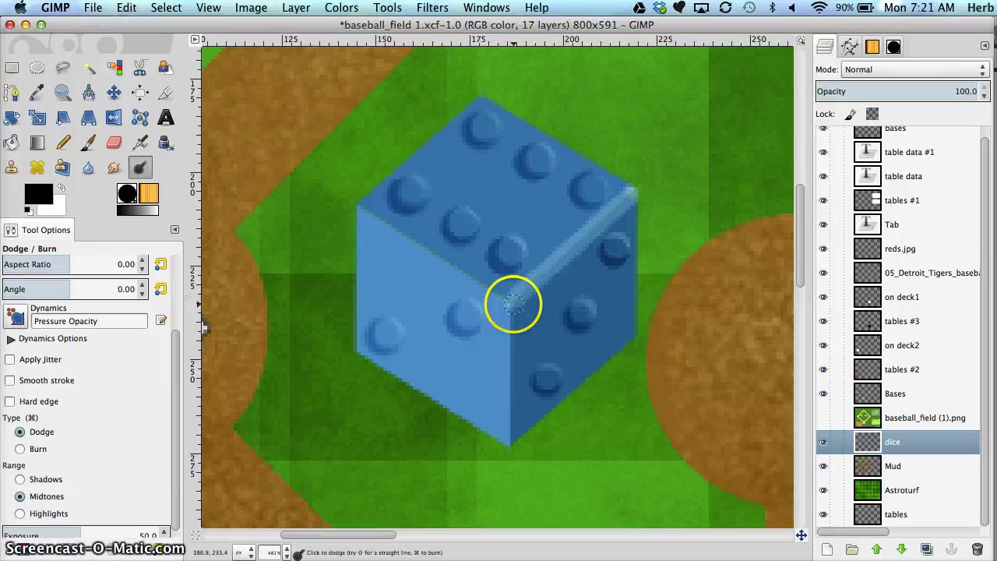
click(352, 208)
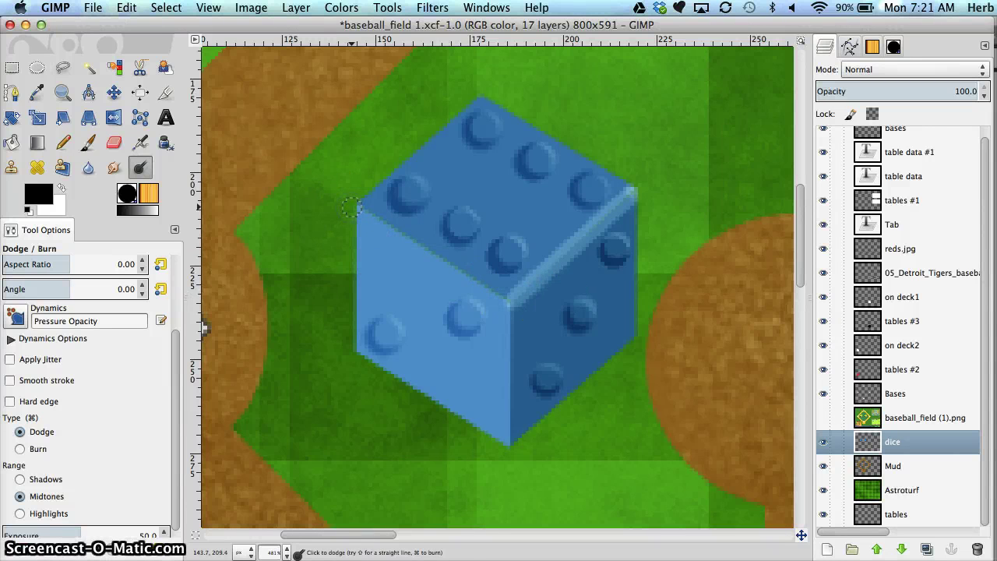
shift+click(510, 308)
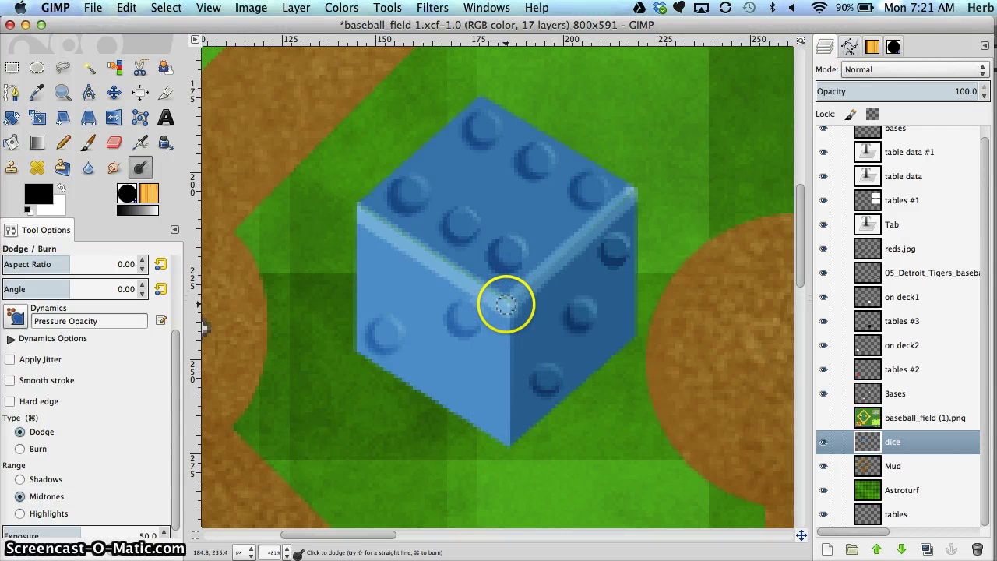
shift+click(507, 450)
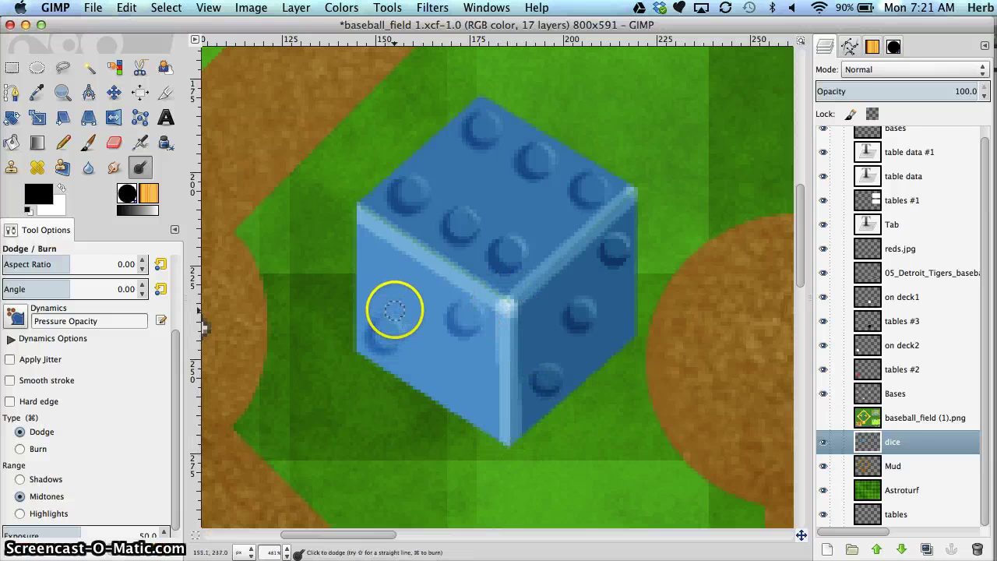
scroll(393, 310, up, 3)
ctrl+scroll(433, 316, down, 4)
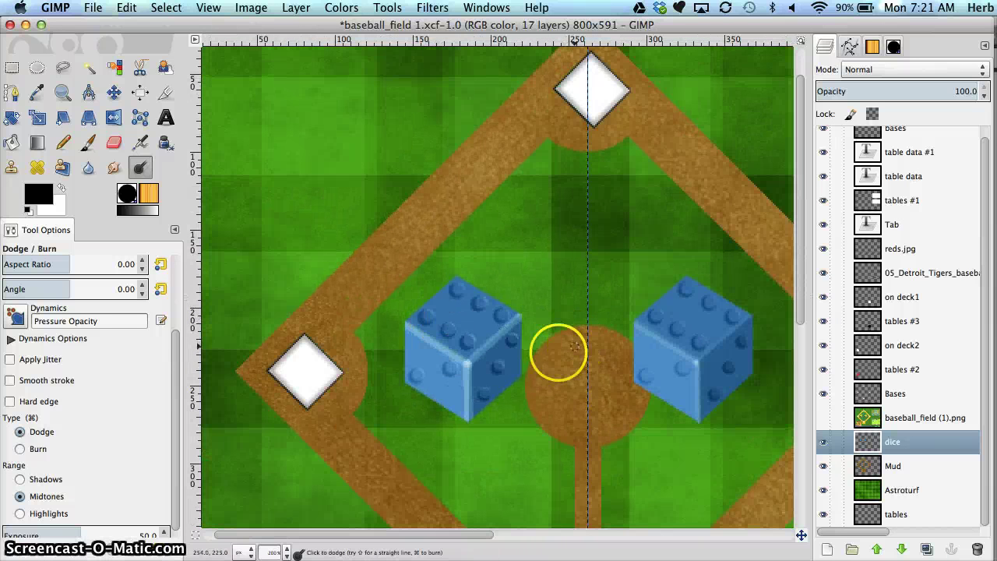
key(super)
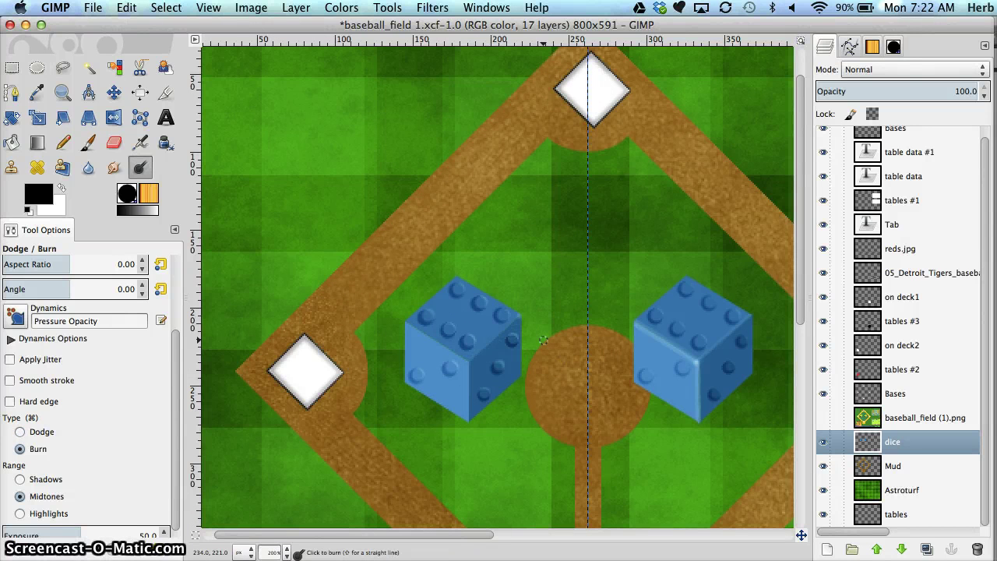
- Set the Dodge brush size to 2
drag(177, 370, 176, 326)
click(119, 306)
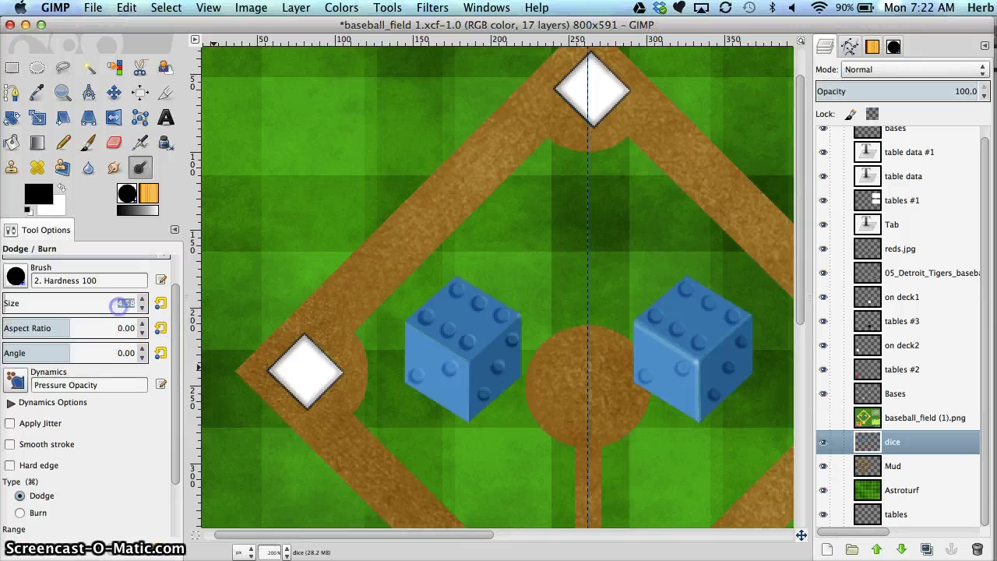
text(2)
key(Return)
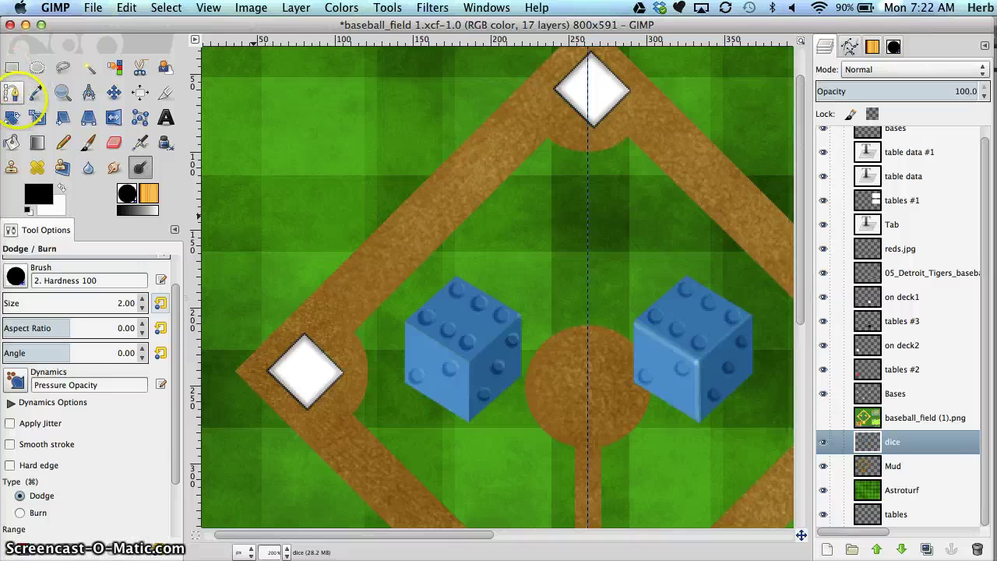
- Zoom in on the left die and set the Dodge exposure to 20 and the brush size to 4
click(63, 92)
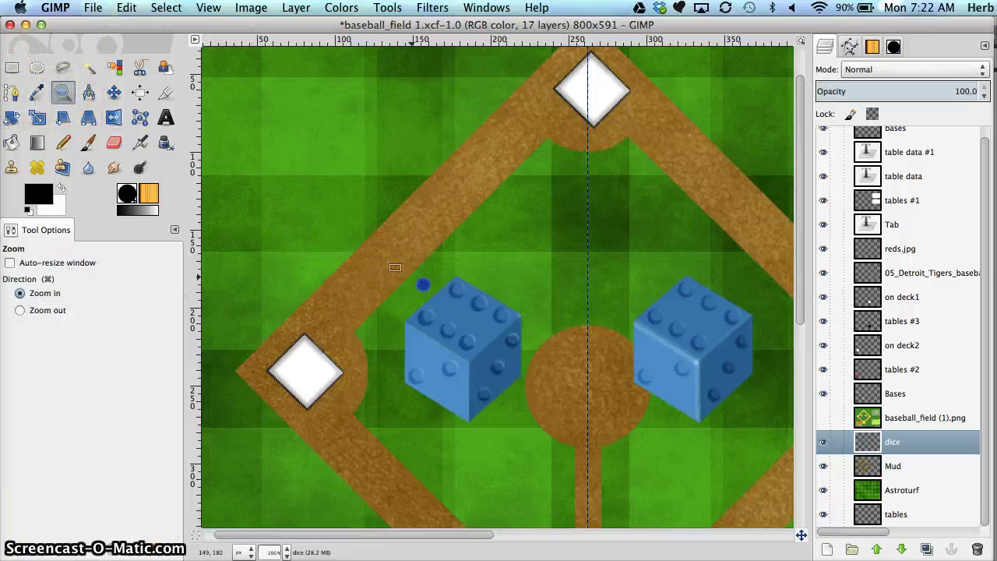
drag(478, 369, 536, 433)
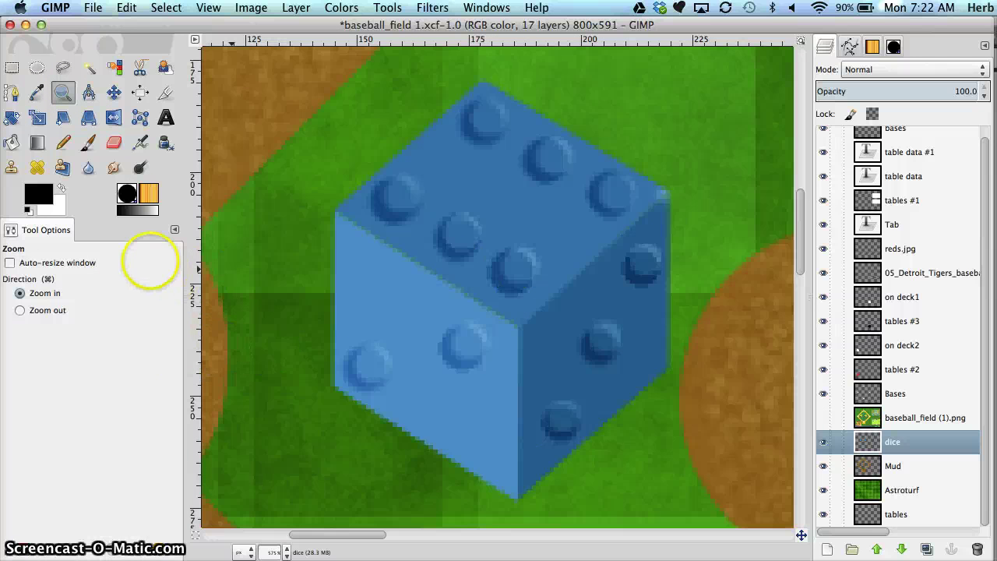
click(139, 167)
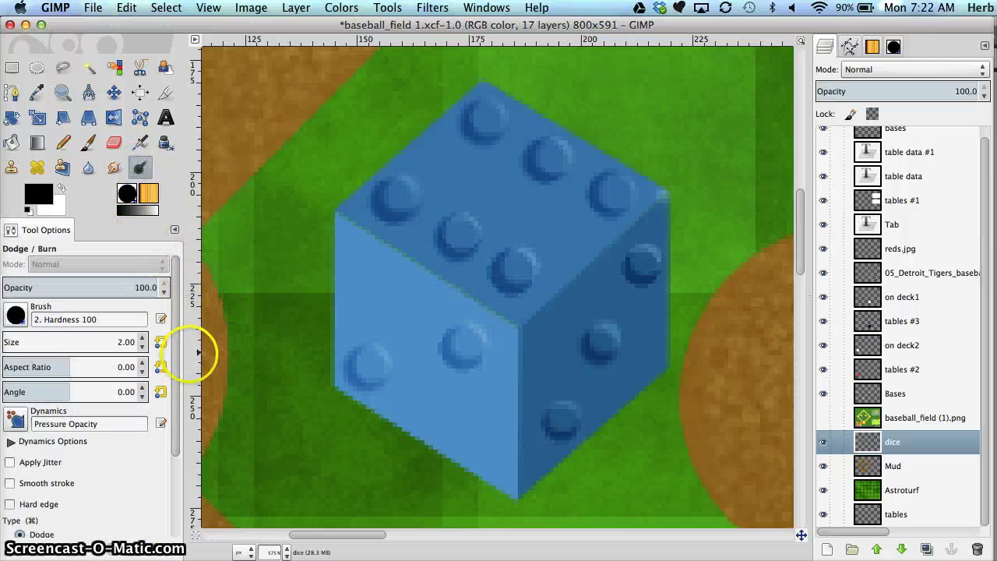
drag(170, 374, 174, 467)
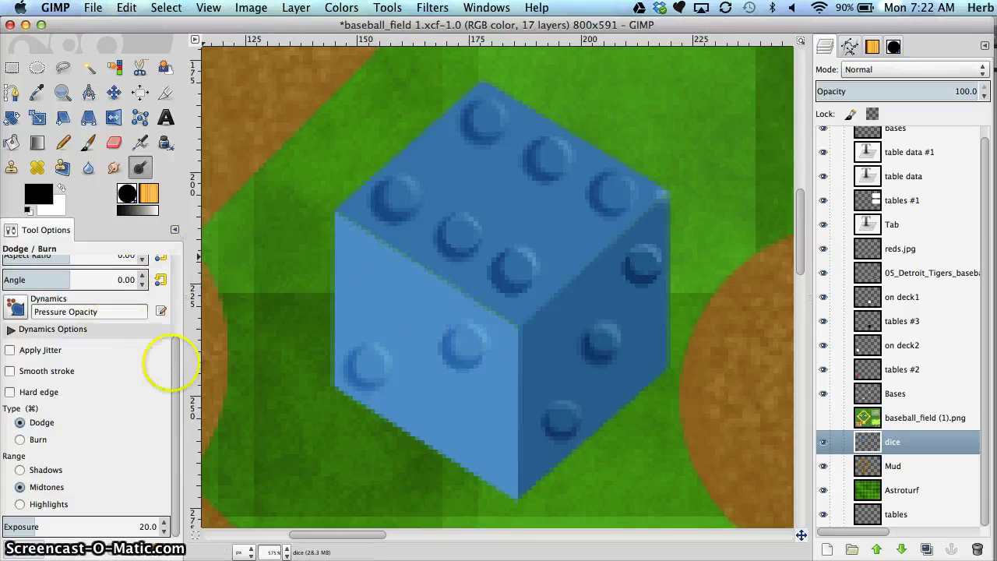
drag(172, 391, 181, 333)
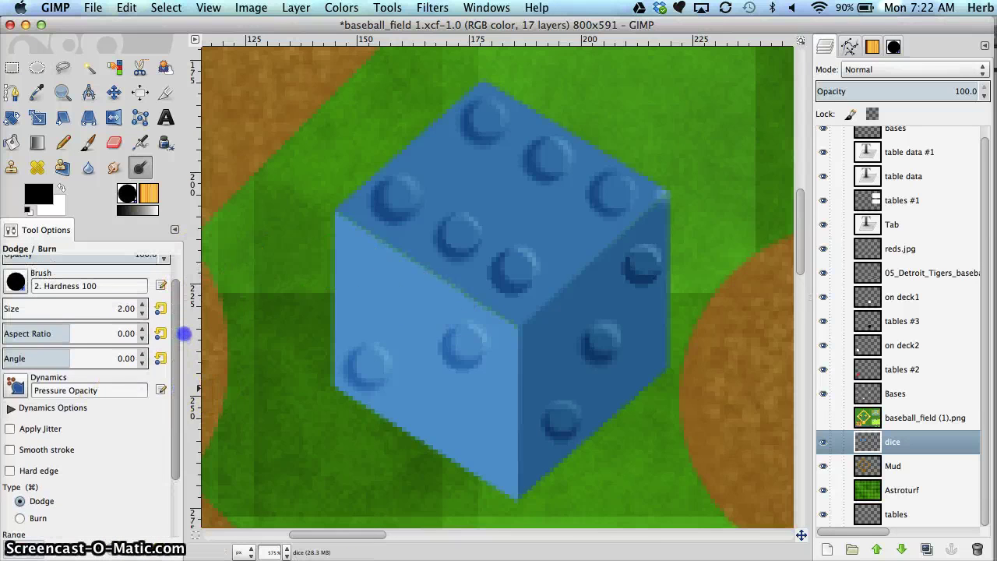
click(124, 309)
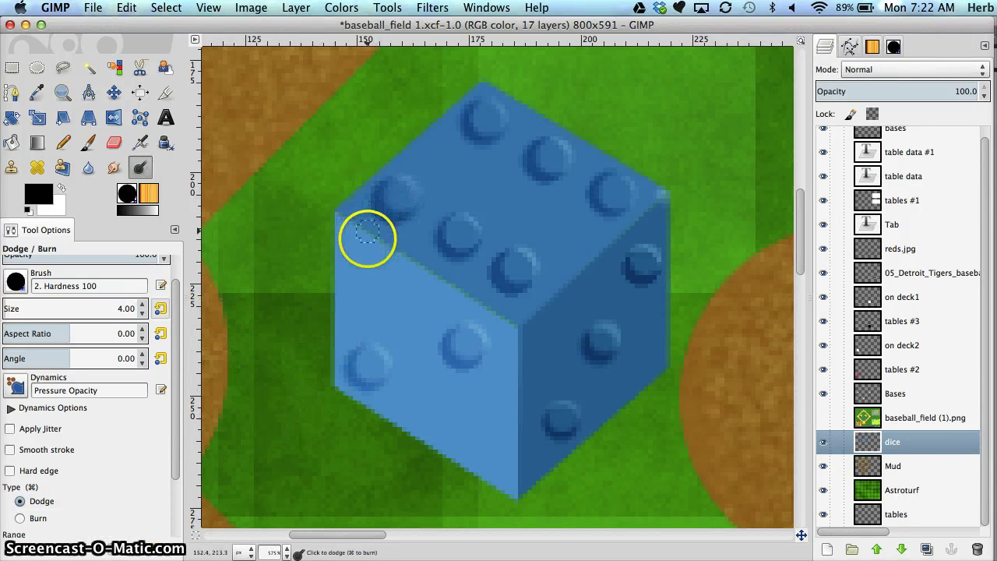
- Dodge straight highlights along the three edges that meet at the left die's front corner
click(342, 220)
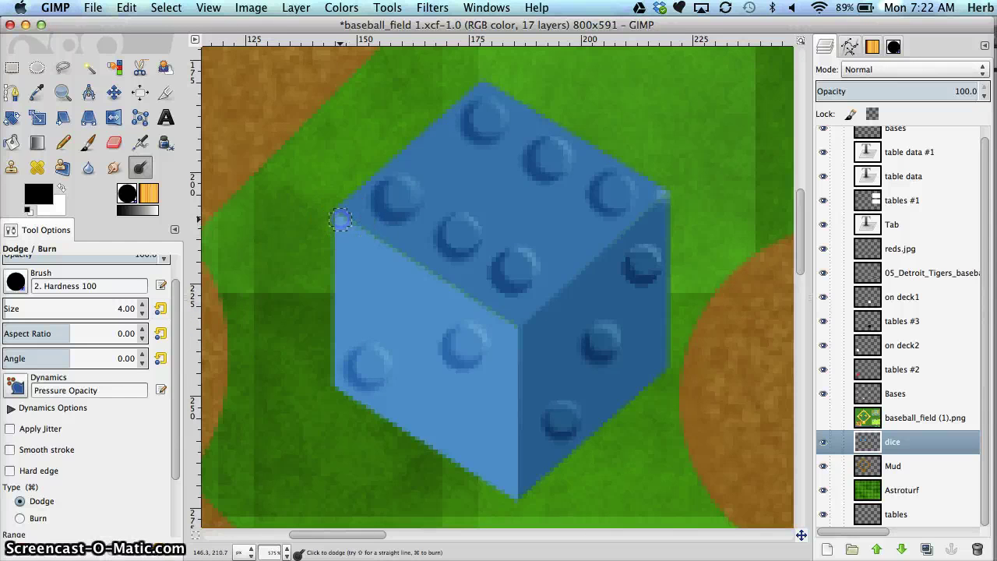
shift+click(516, 328)
click(517, 329)
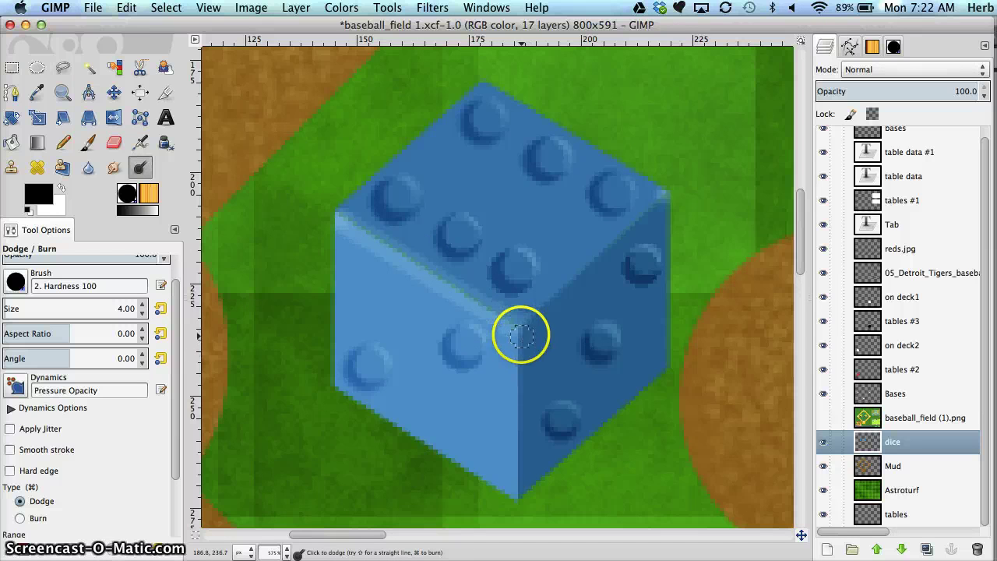
shift+click(512, 505)
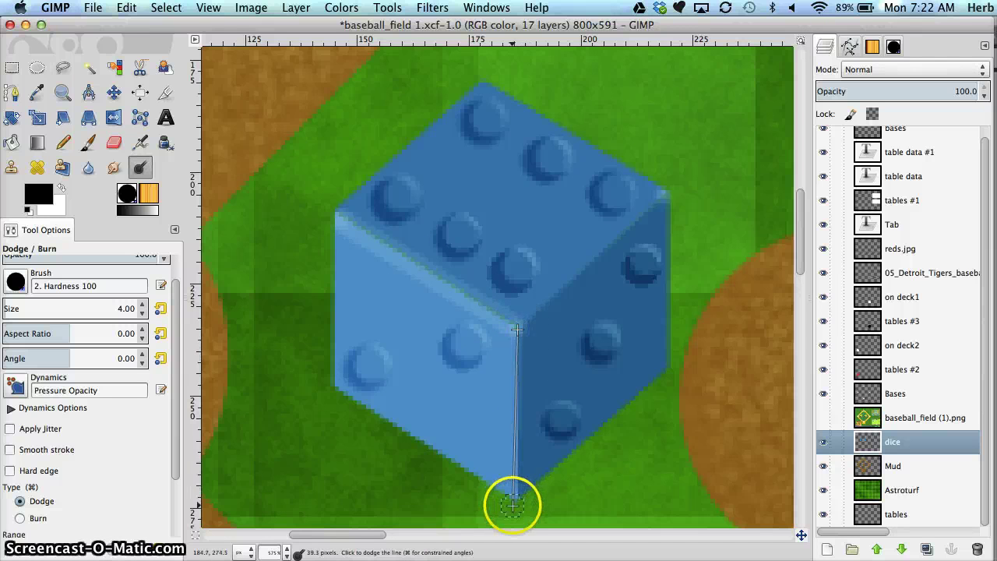
shift+click(514, 505)
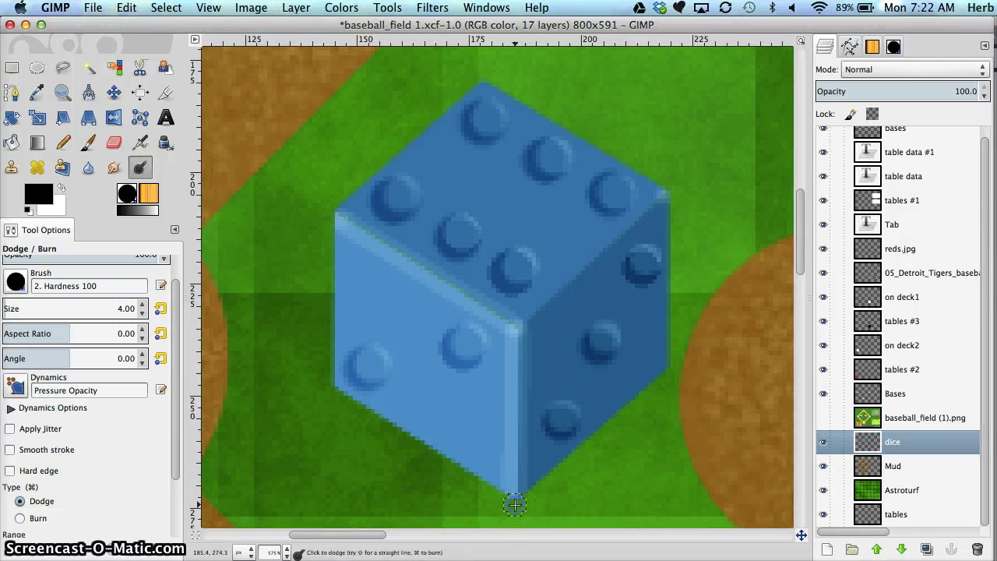
click(657, 199)
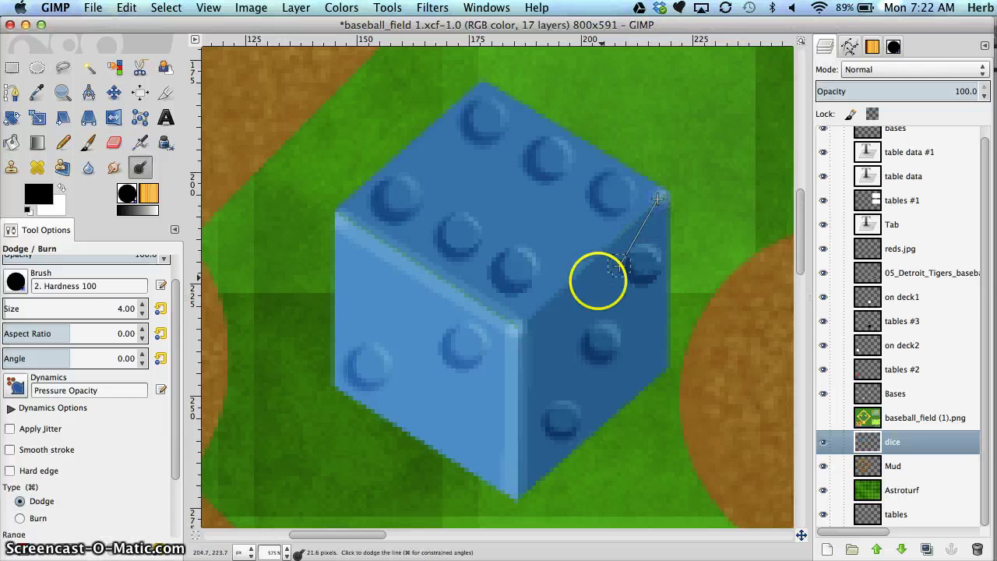
shift+click(514, 328)
mouse_move(601, 294)
mouse_down()
mouse_move(615, 277)
mouse_move(605, 269)
mouse_move(514, 297)
mouse_up()
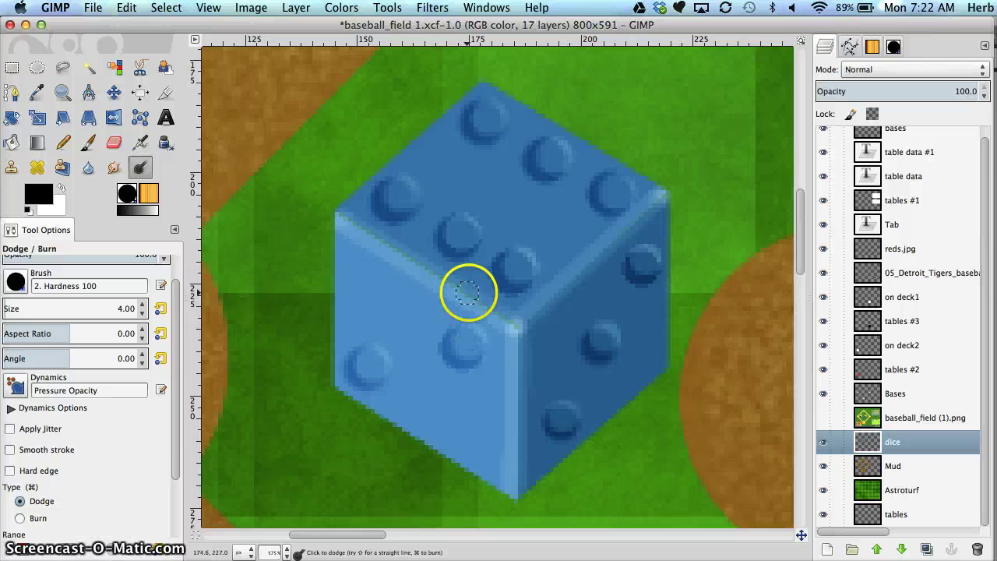
- Apply a Perspective shadow to the dice layer with angle 45, horizon distance 5, shadow length 1, blur radius 3 and opacity 80
scroll(504, 285, up, 1)
scroll(504, 285, down, 5)
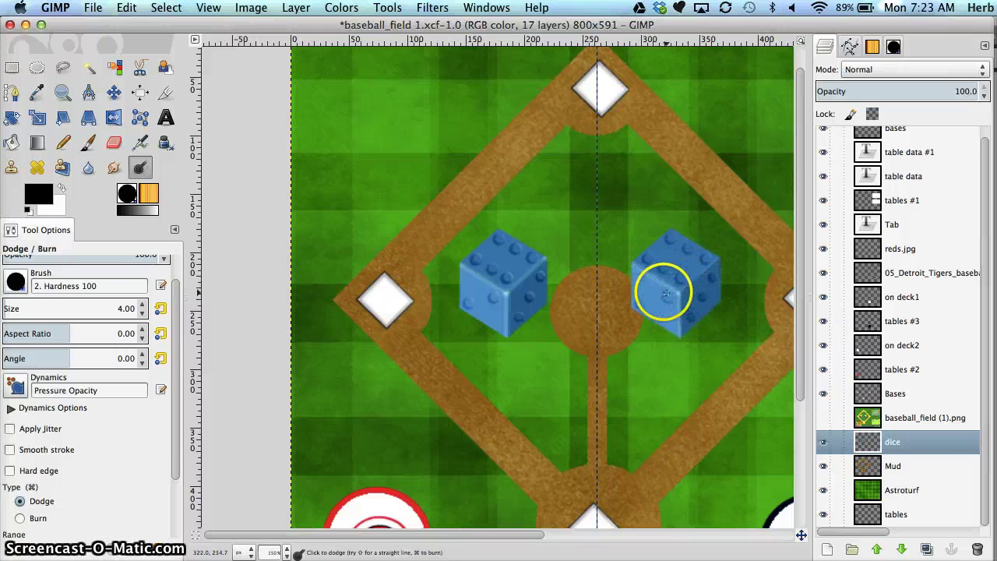
click(896, 442)
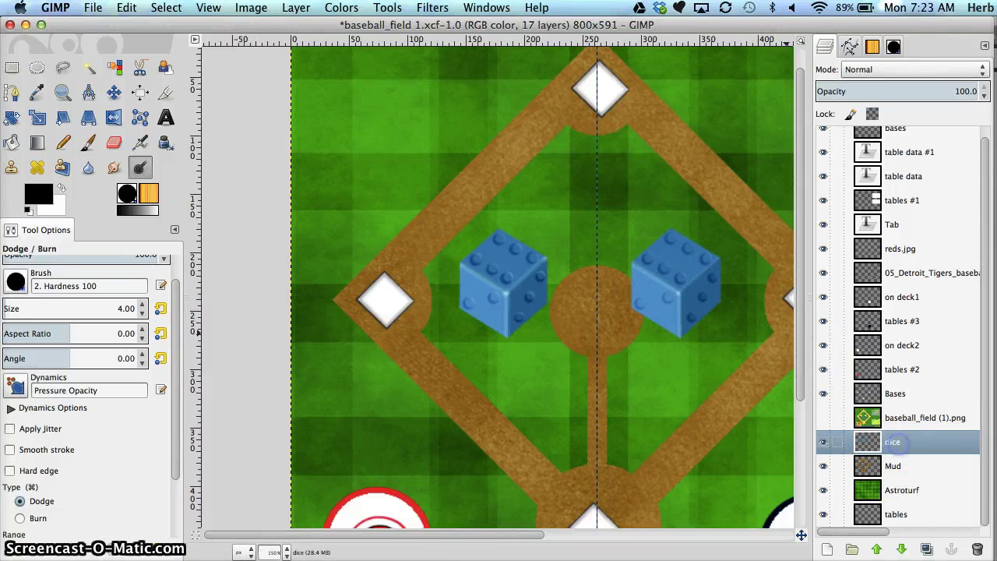
click(432, 8)
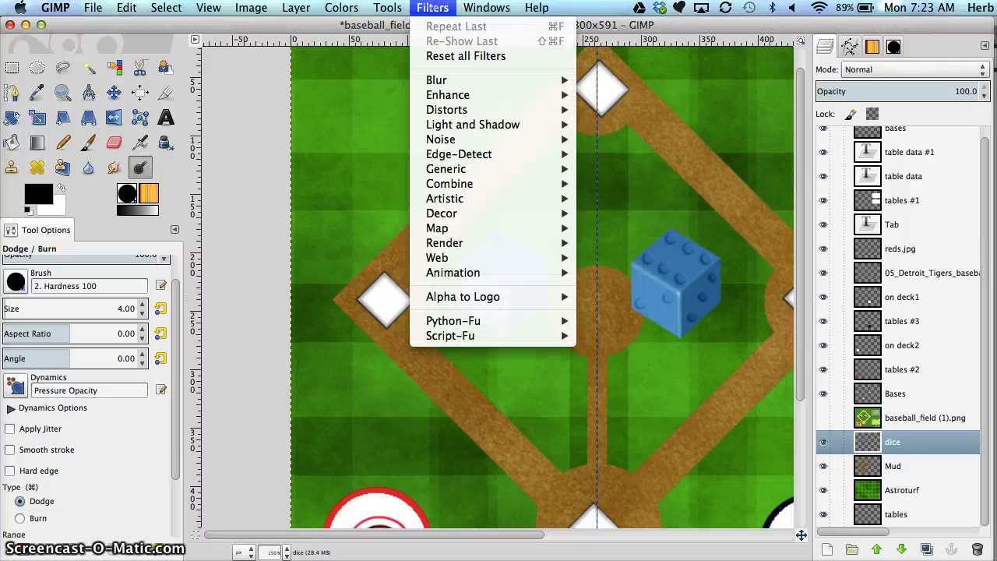
mouse_move(459, 124)
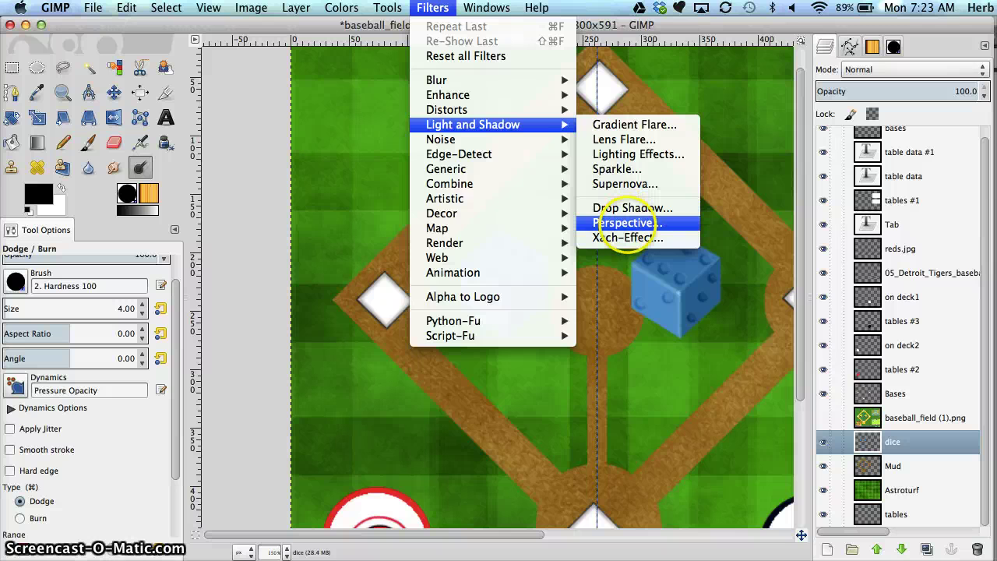
click(627, 225)
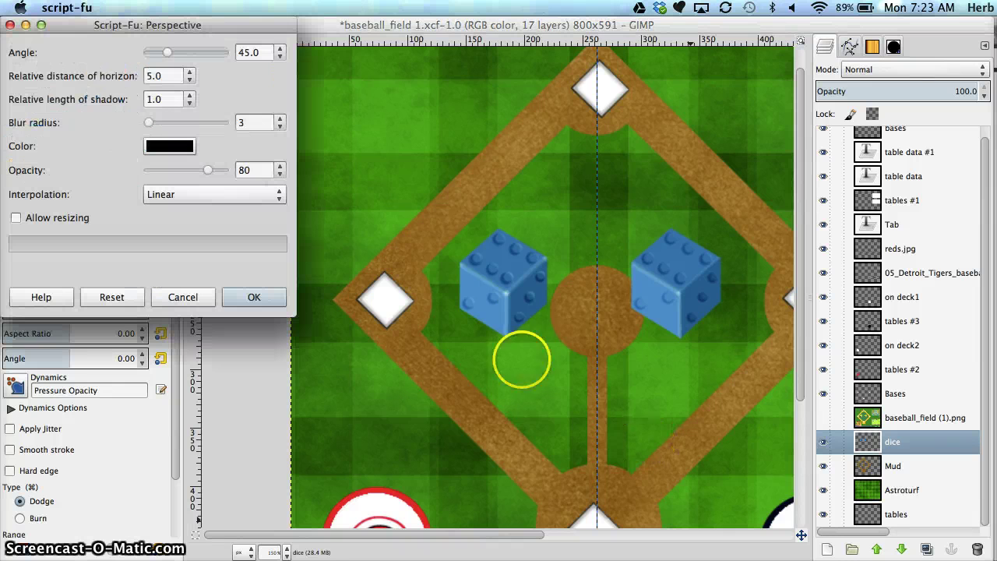
drag(173, 25, 327, 103)
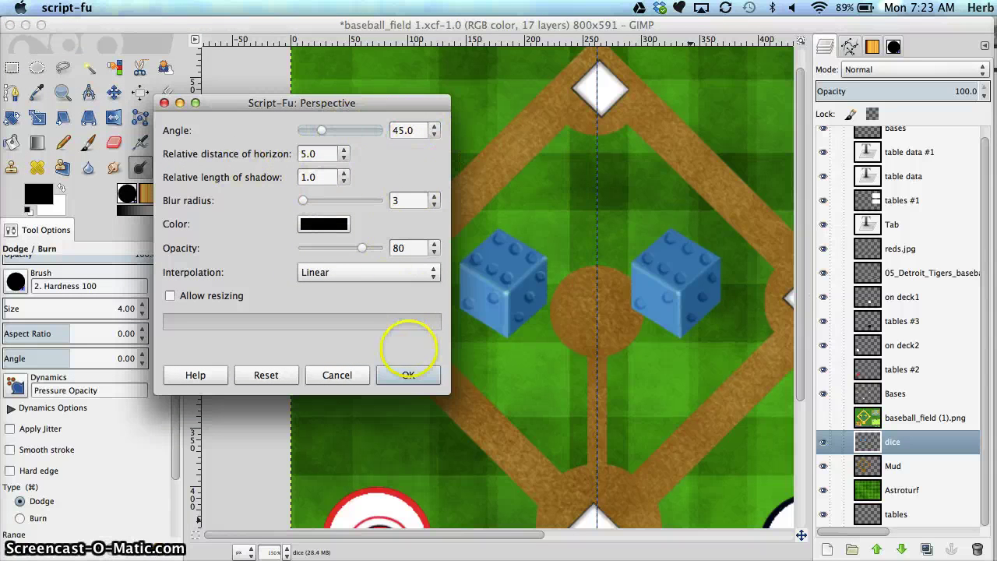
click(408, 374)
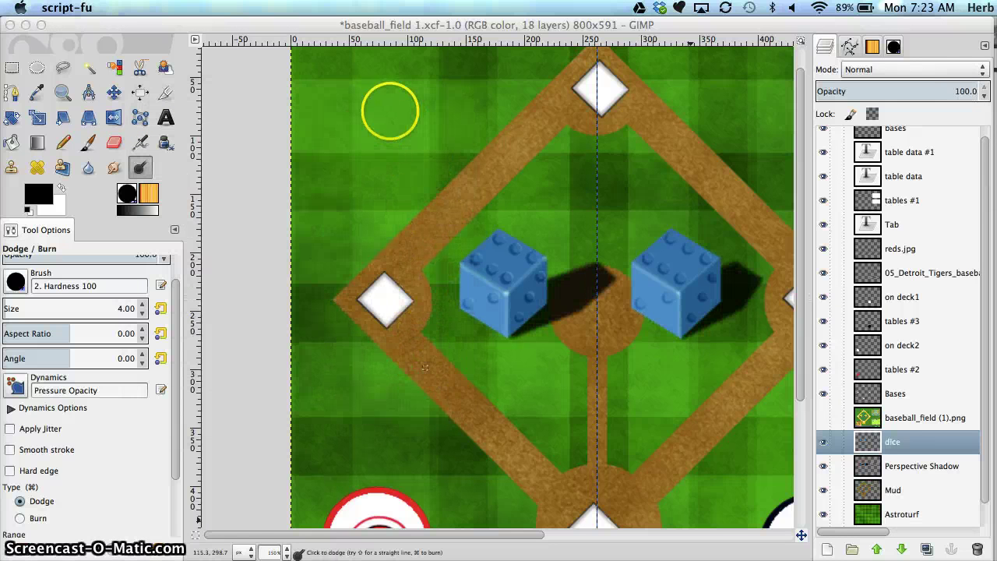
scroll(450, 266, up, 2)
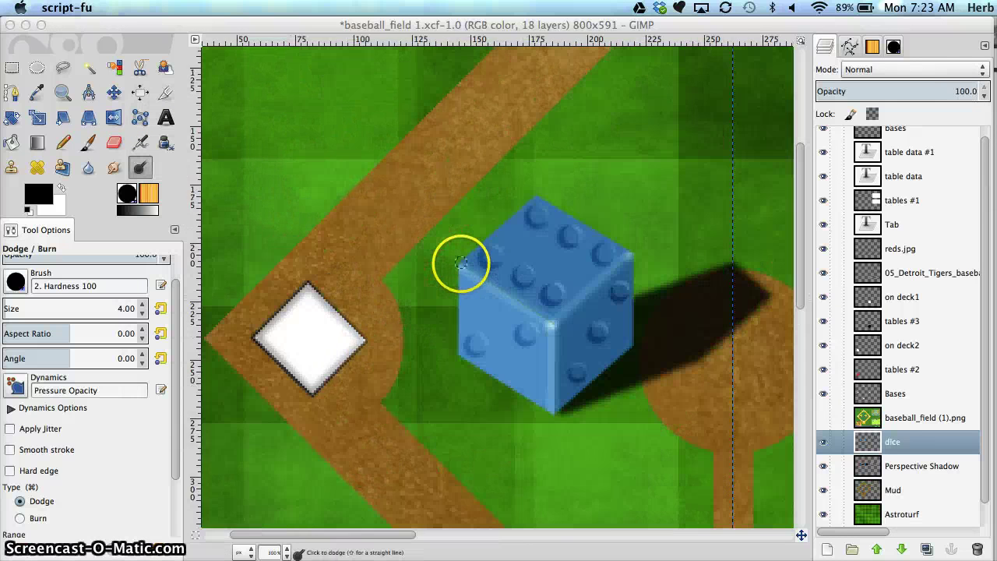
scroll(456, 263, down, 4)
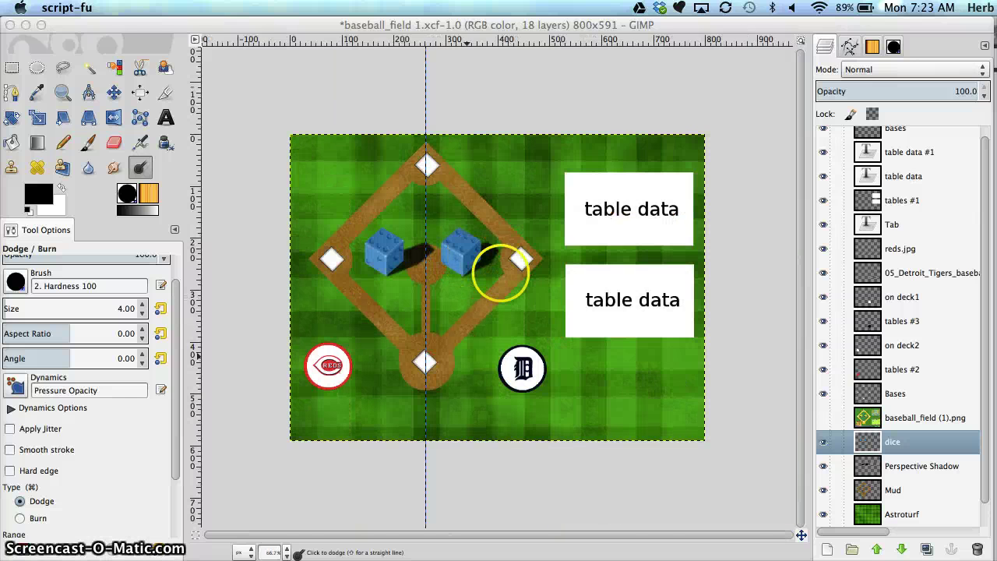